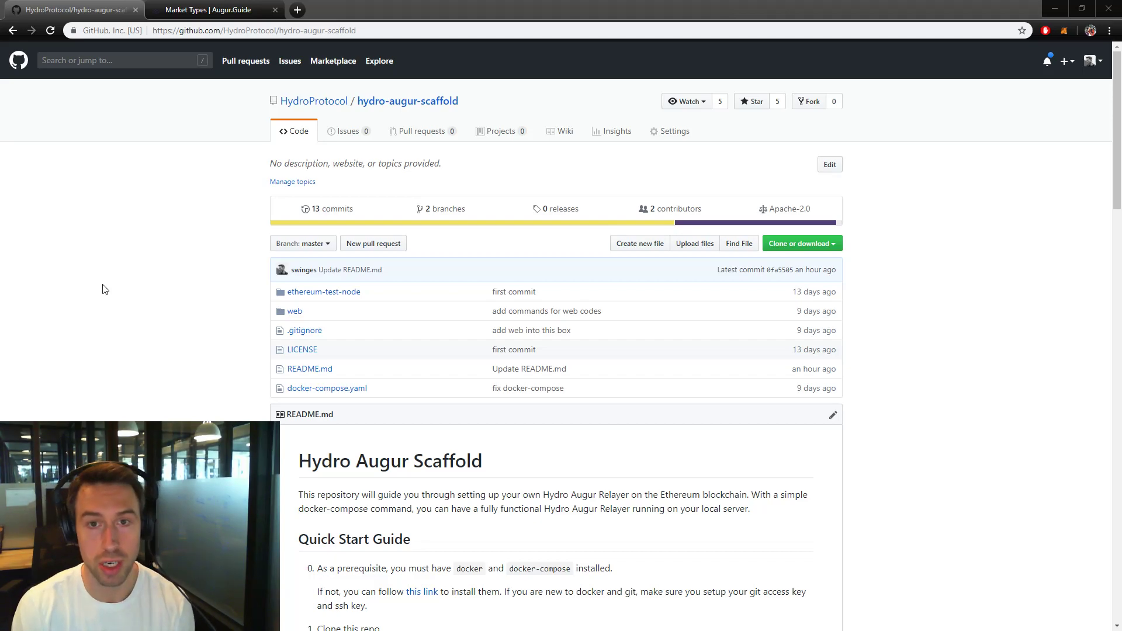
# Scroll the hydro-augur-scaffold README down to its Quick Start Guide.
pyautogui.click(125, 300)
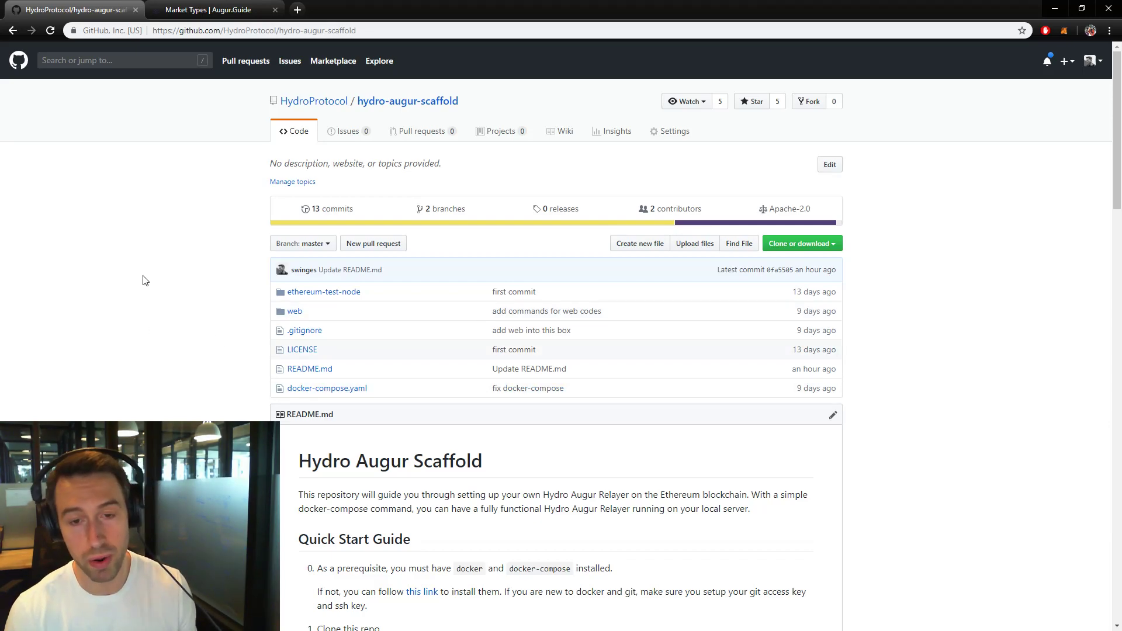
pyautogui.scroll(-3, 145, 282)
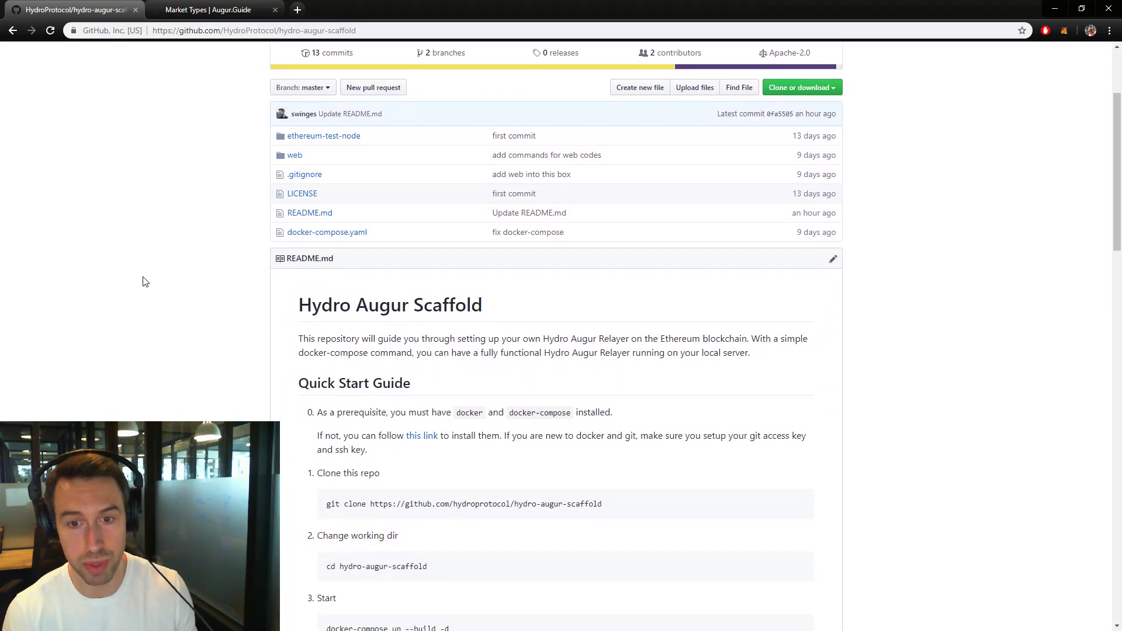
pyautogui.scroll(-5, 162, 363)
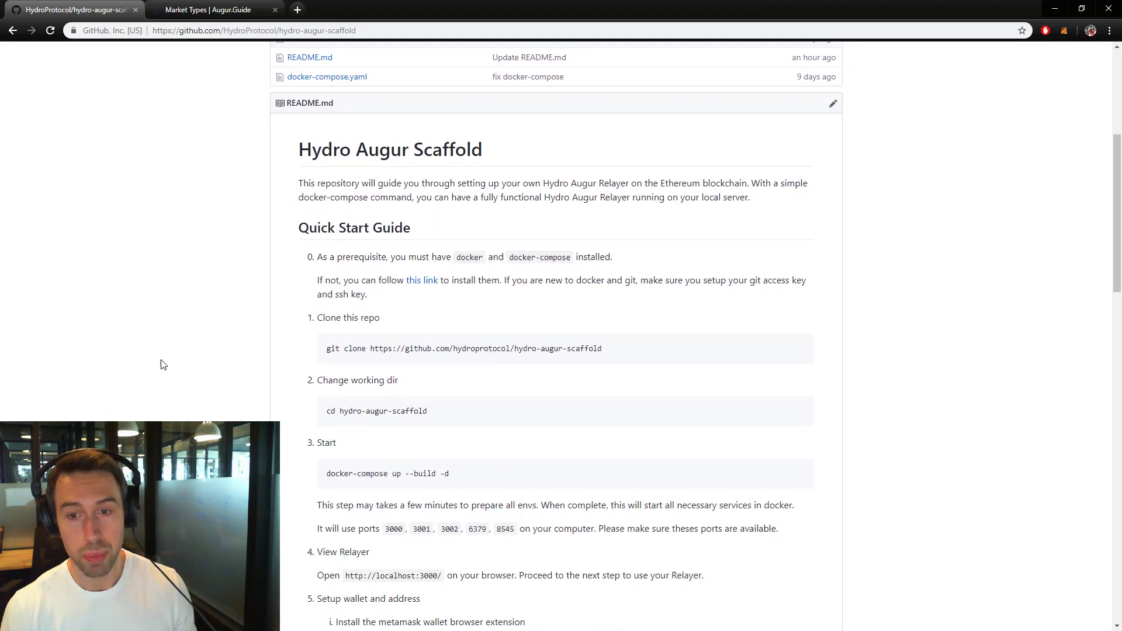
pyautogui.moveTo(323, 179); pyautogui.dragTo(571, 178)
pyautogui.click(713, 193)
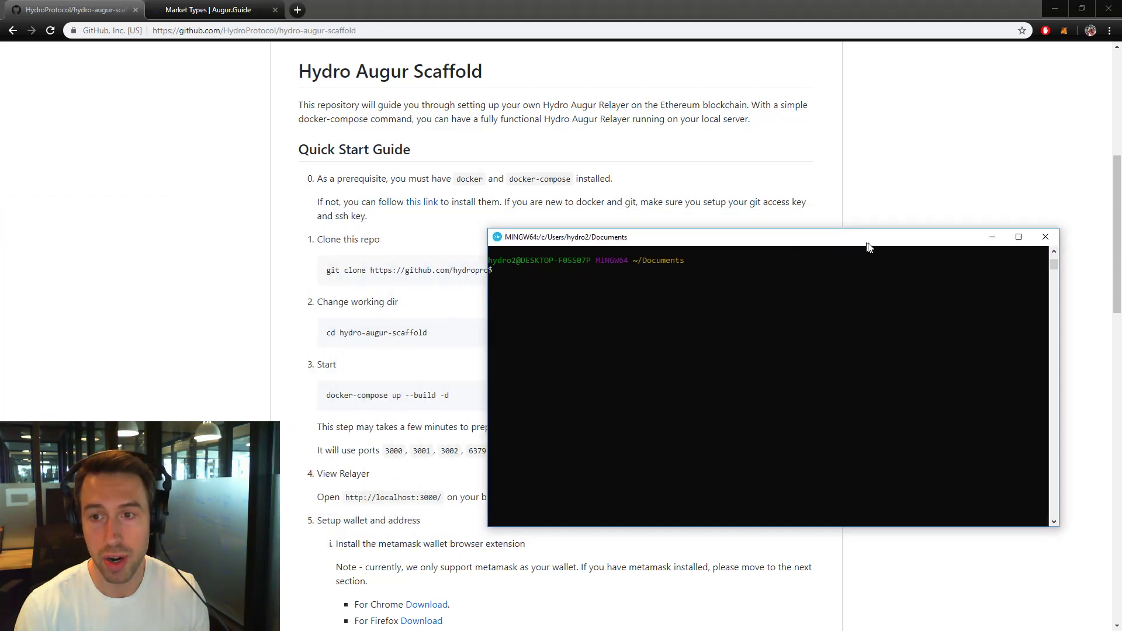
# Clone the hydro-augur-scaffold repo into Documents using the README's git clone command.
pyautogui.moveTo(870, 240); pyautogui.dragTo(915, 47)
pyautogui.scroll(4, 338, 364)
pyautogui.click(716, 200)
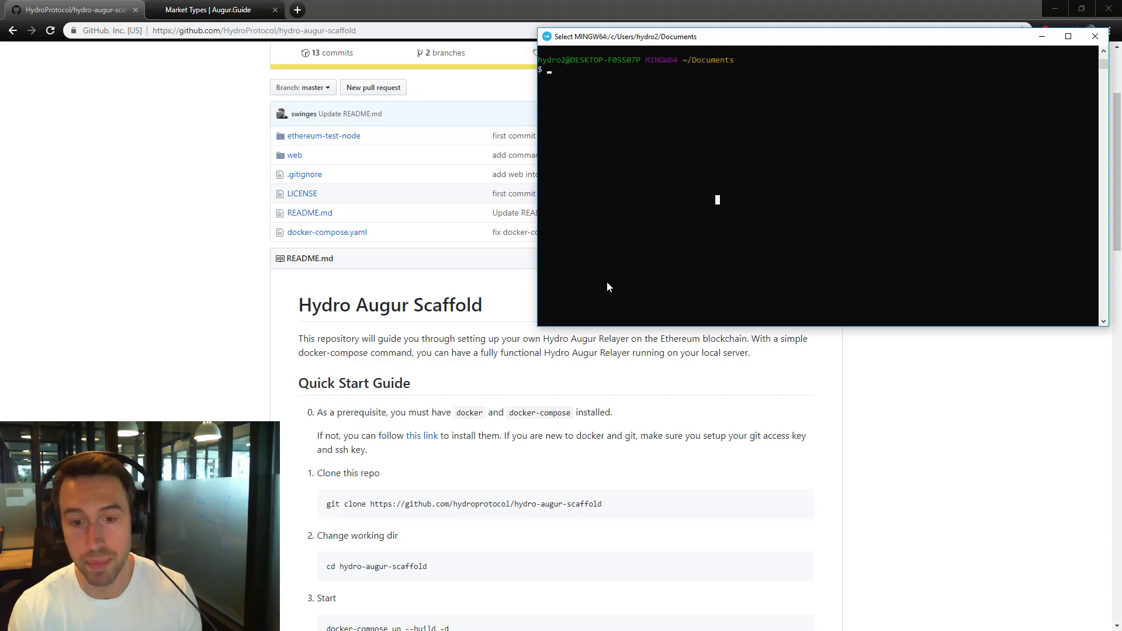
pyautogui.click(652, 144)
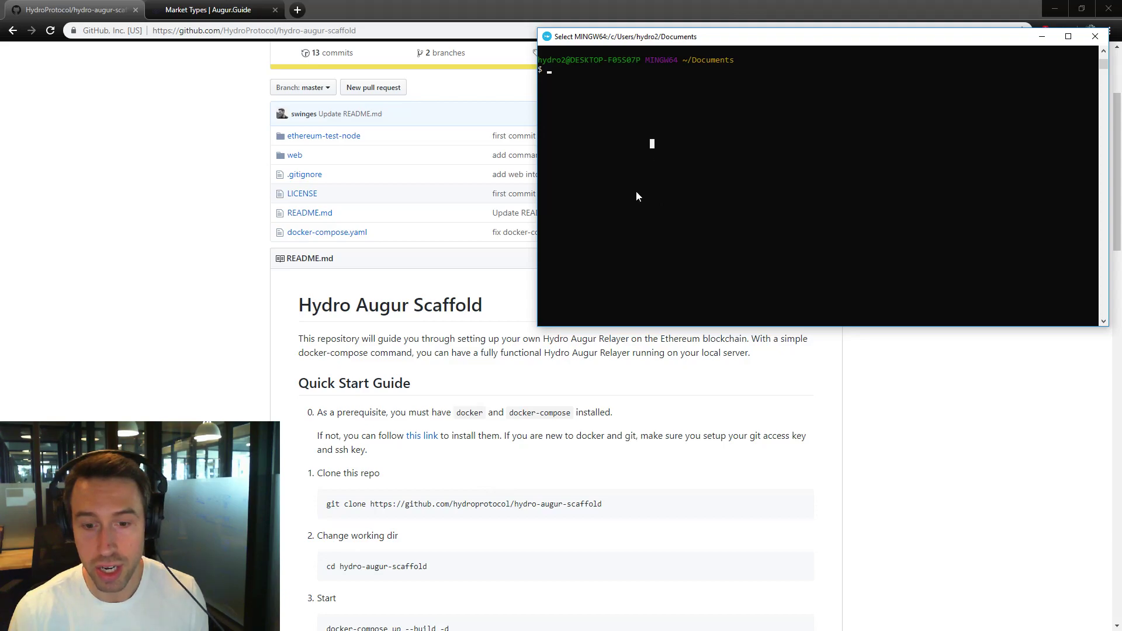
pyautogui.moveTo(606, 507); pyautogui.dragTo(329, 517)
pyautogui.hotkey('alt', 'Tab')
pyautogui.write('git clone https://github.com/hydroprotocol/hydro-augur-scaffold')
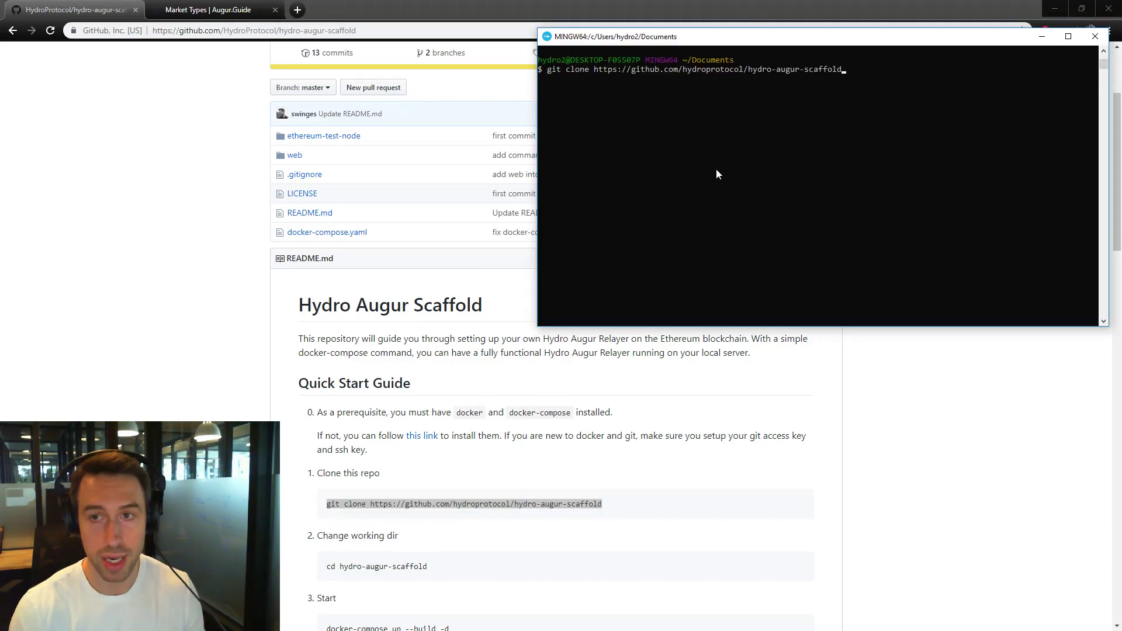
pyautogui.press('Return')
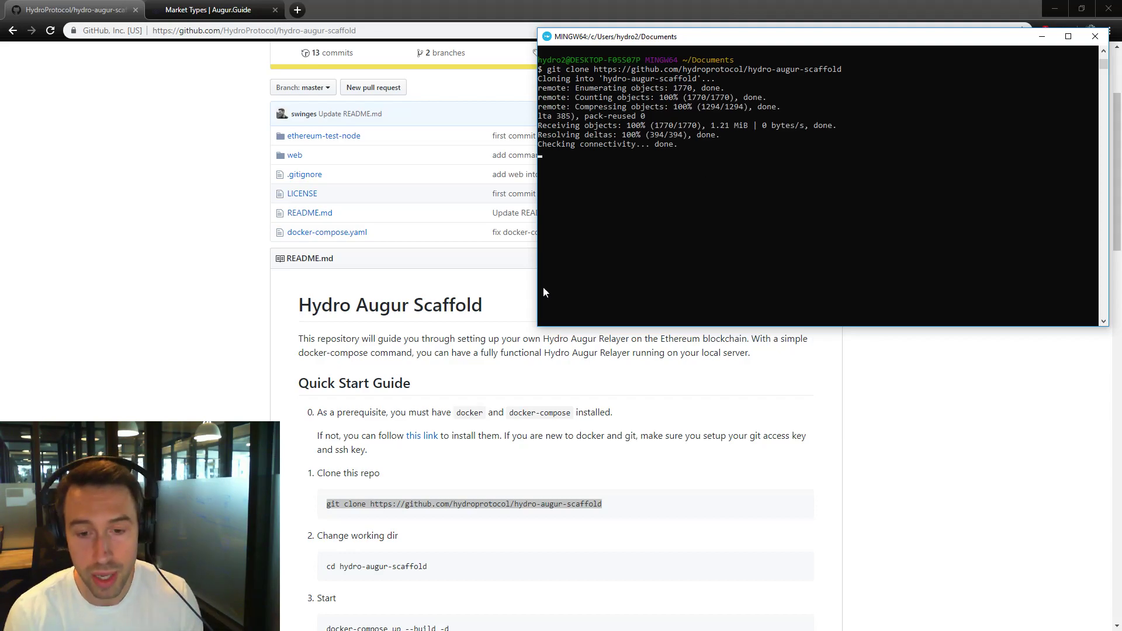
# Change the terminal into the hydro-augur-scaffold folder with cd.
pyautogui.scroll(-3, 337, 503)
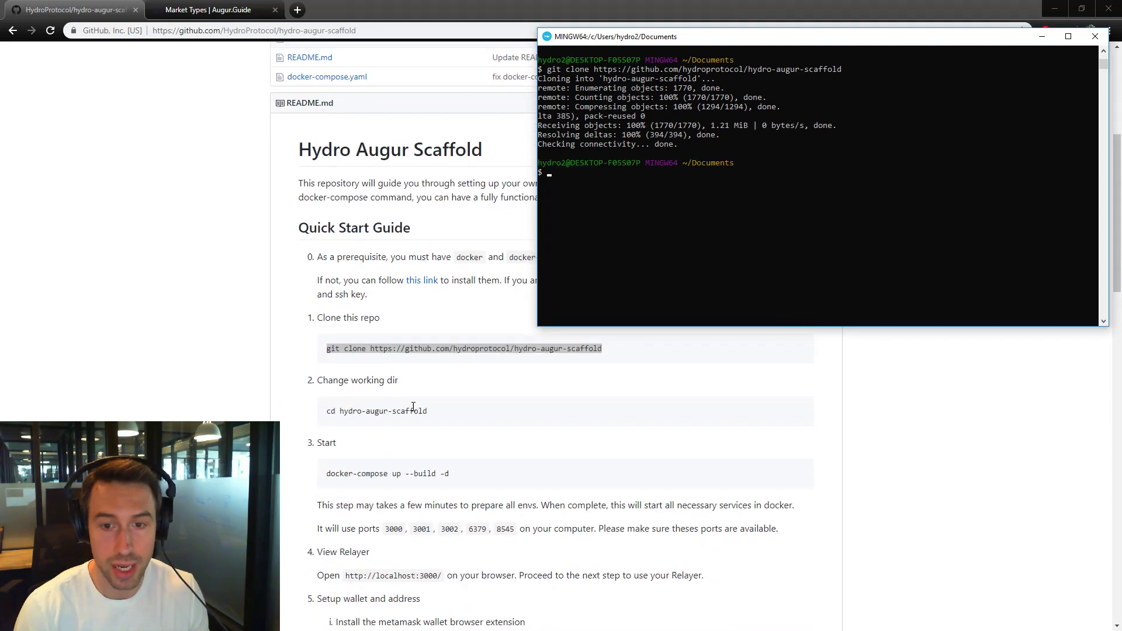
pyautogui.click(676, 201)
pyautogui.write('cd hydro-a')
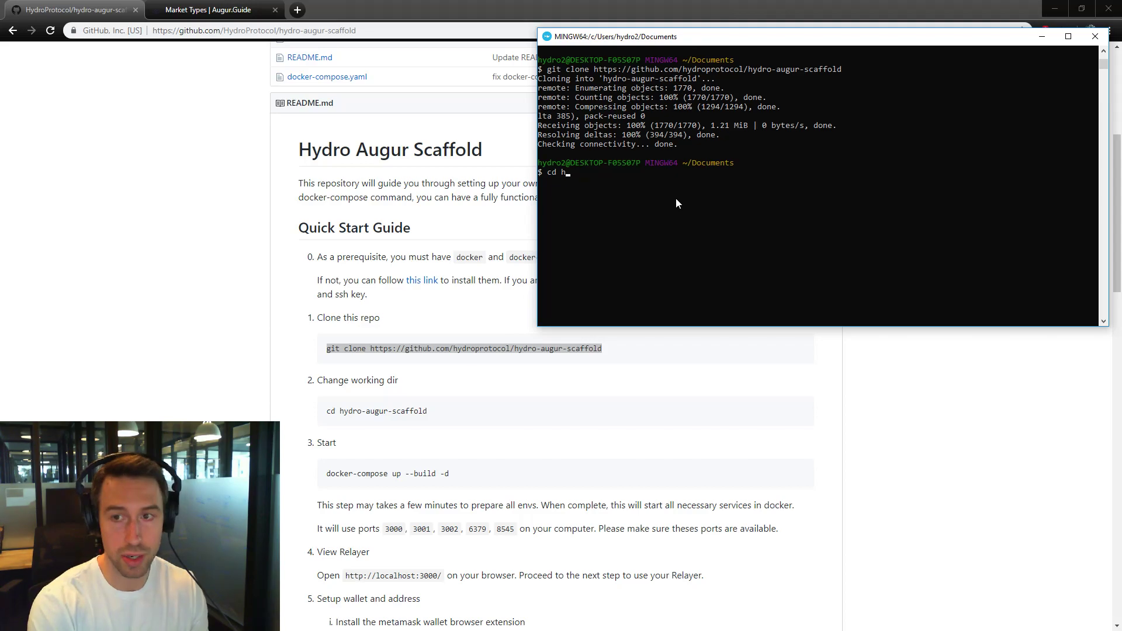
pyautogui.press('Tab')
pyautogui.press('Return')
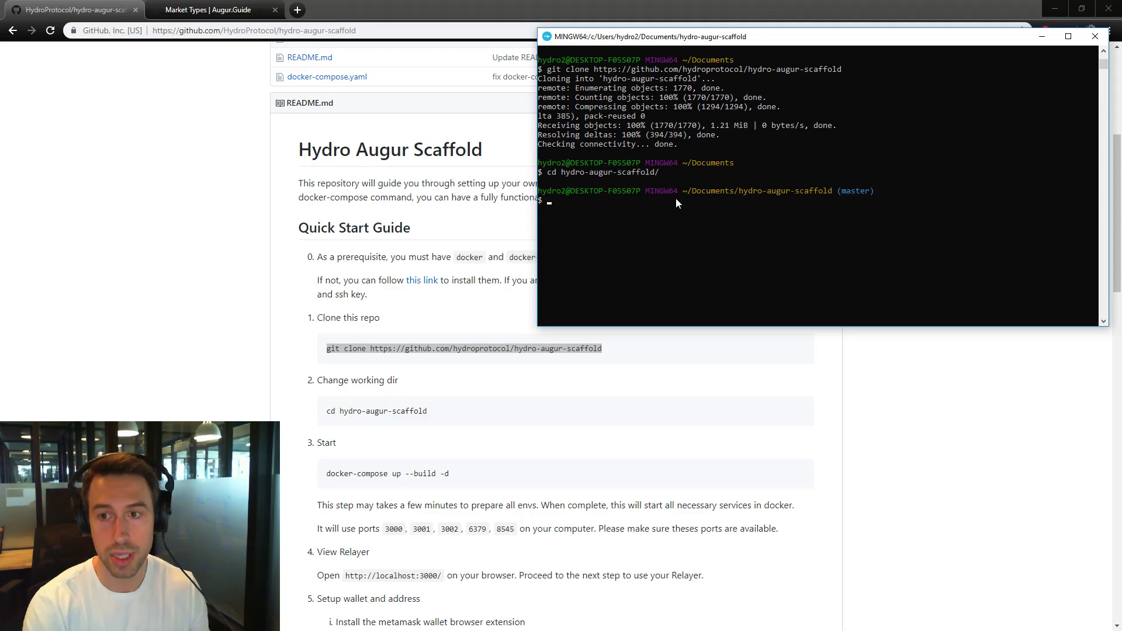
# Run docker-compose up --build -d to build and start the relayer services.
pyautogui.click(444, 474)
pyautogui.moveTo(444, 475); pyautogui.dragTo(327, 485)
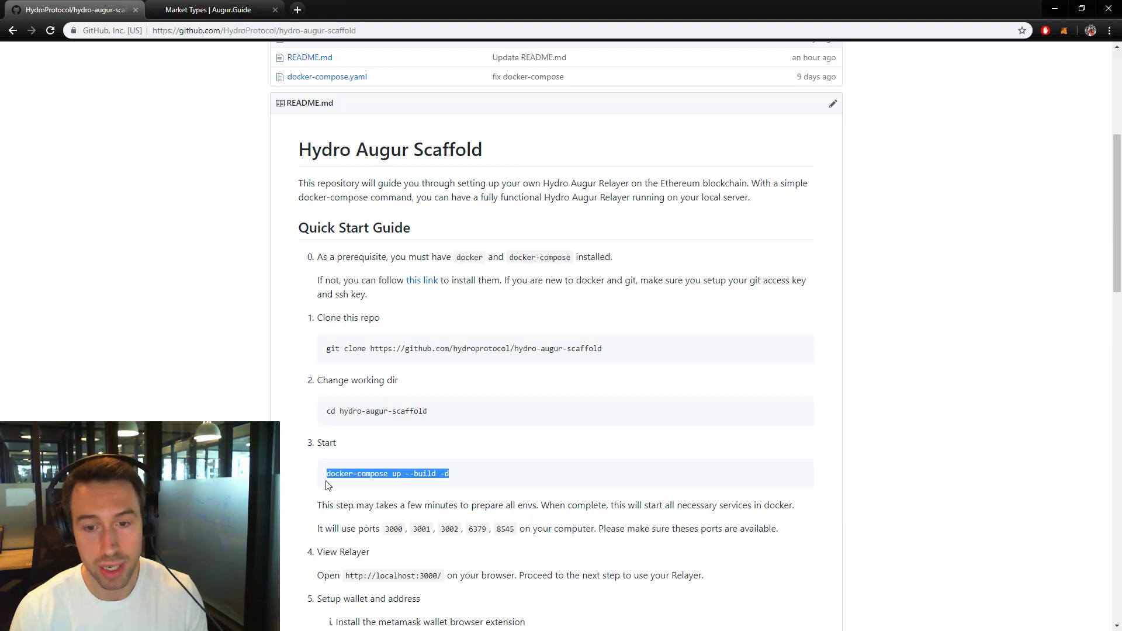
pyautogui.hotkey('ctrl', 'c')
pyautogui.hotkey('alt', 'Tab')
pyautogui.press('shift+Insert')
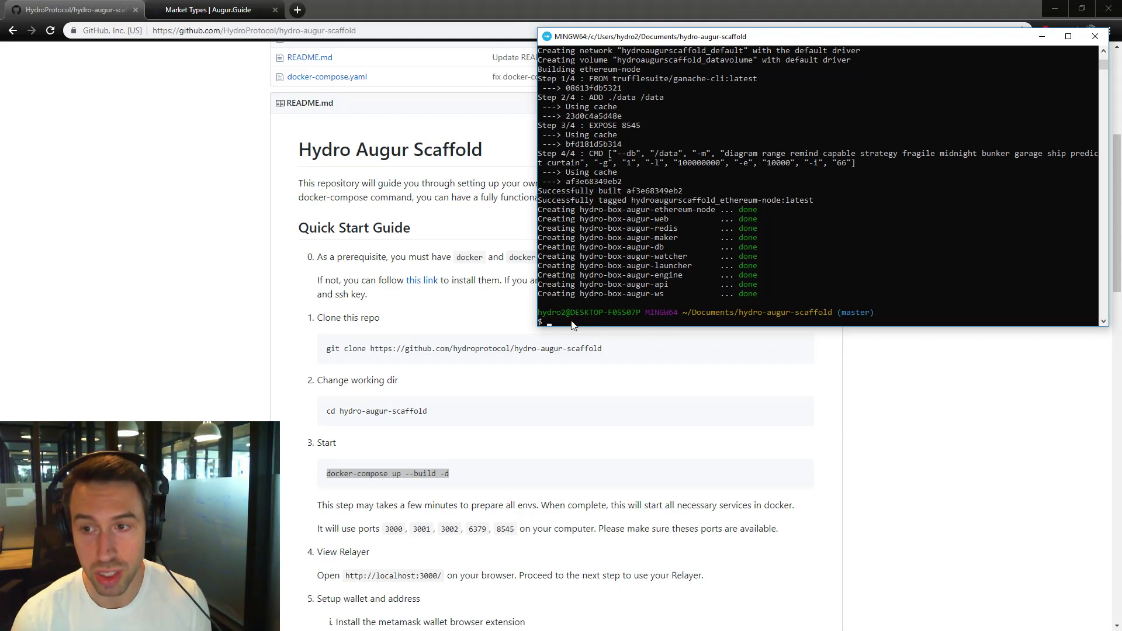
# Close the terminal and select the localhost:3000 address in the README.
pyautogui.hotkey('alt', 'Tab')
pyautogui.scroll(-3, 561, 334)
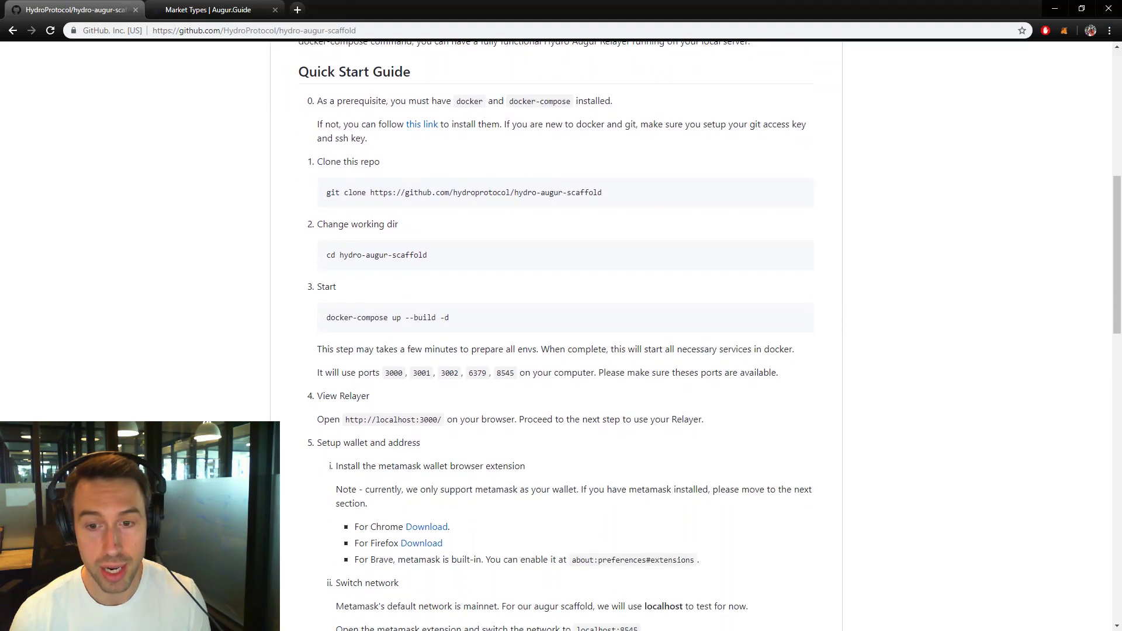
pyautogui.scroll(-1, 327, 391)
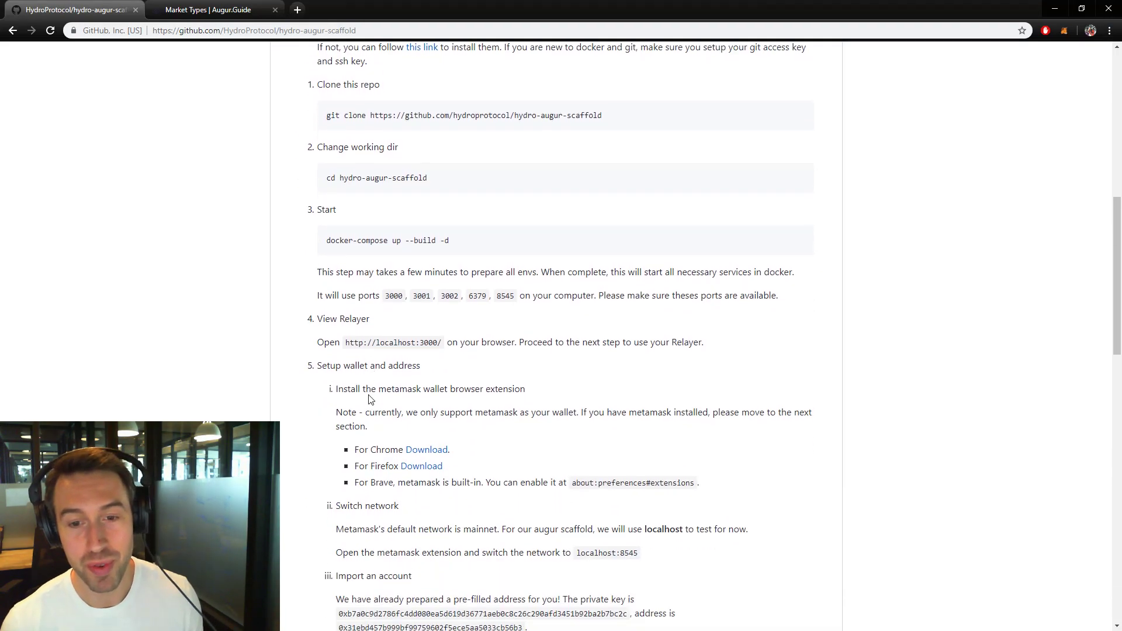
pyautogui.moveTo(345, 342); pyautogui.dragTo(442, 342)
pyautogui.click(298, 10)
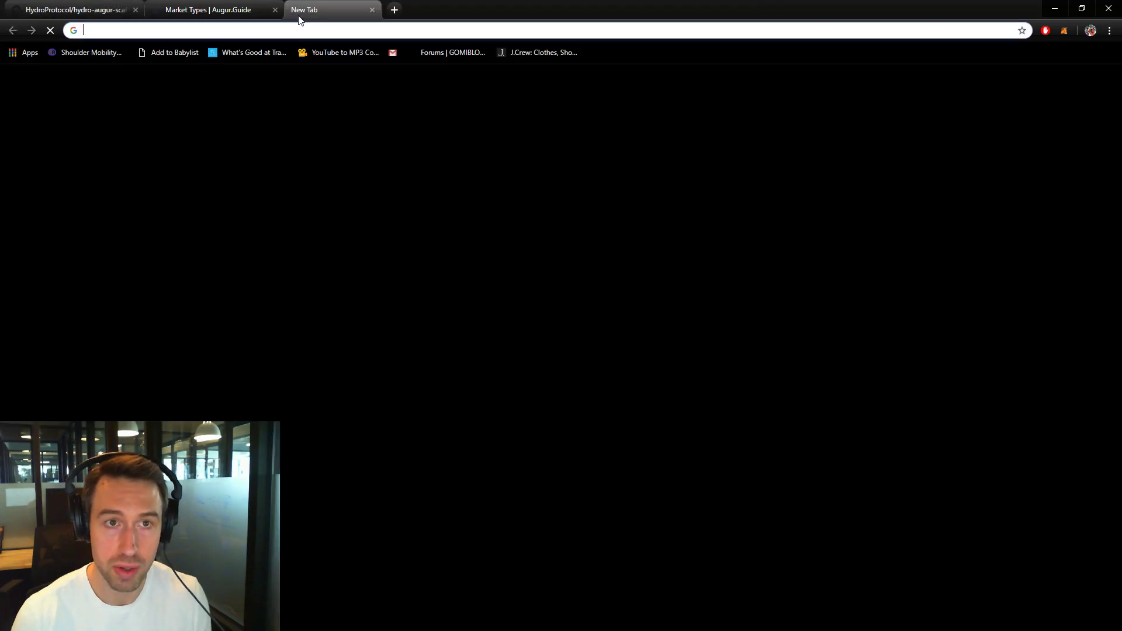
pyautogui.hotkey('ctrl', 'v')
pyautogui.press('Return')
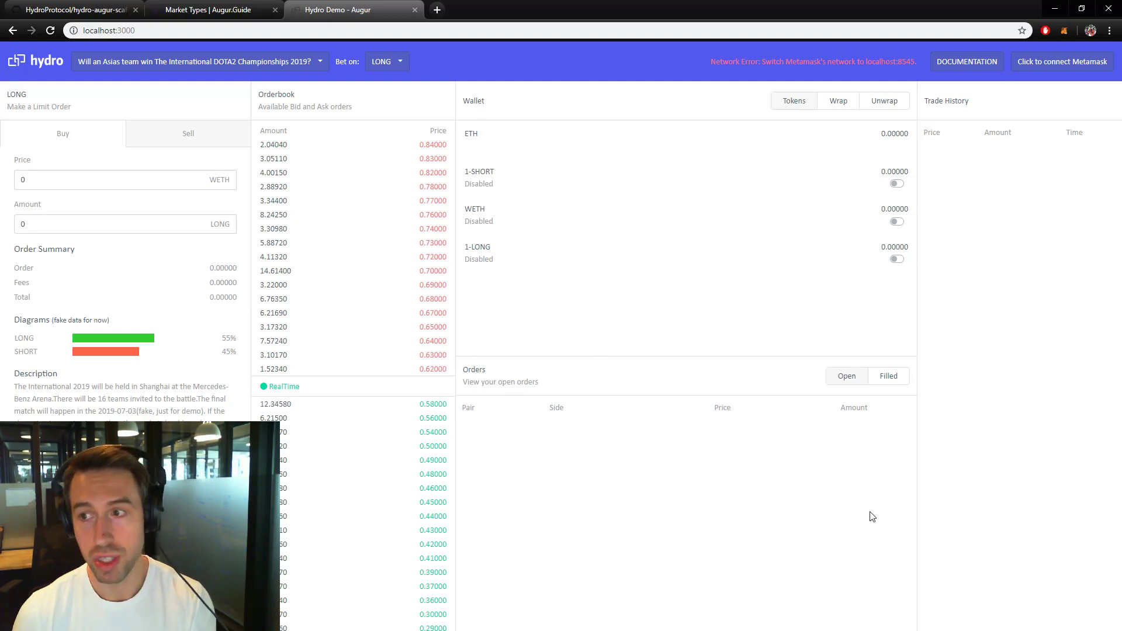
pyautogui.click(258, 67)
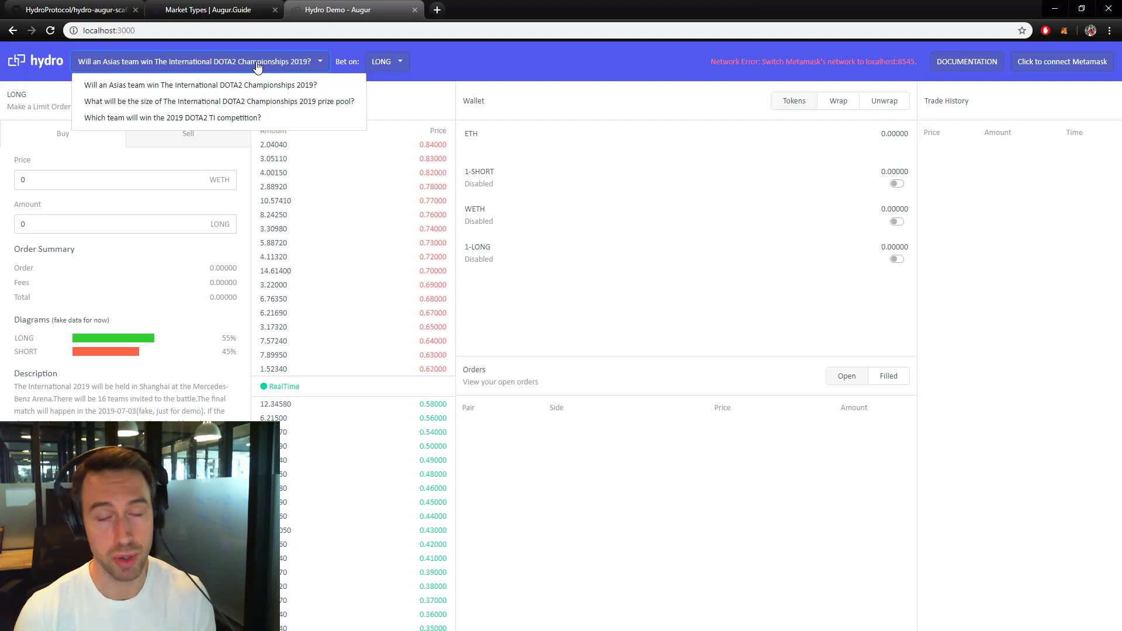
pyautogui.click(258, 65)
pyautogui.click(197, 8)
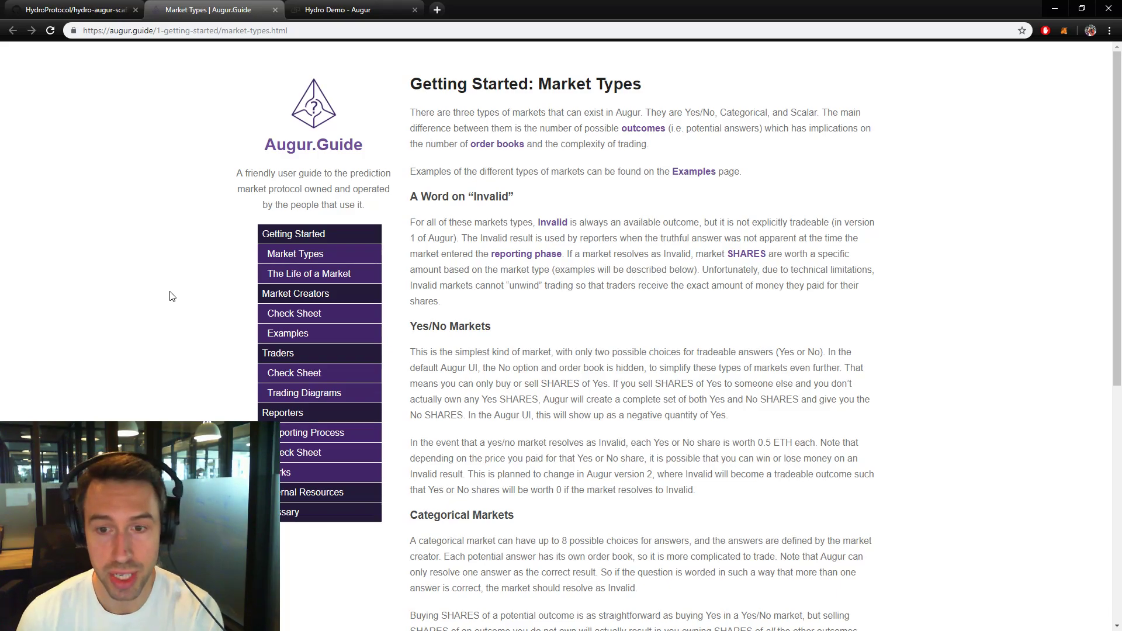
pyautogui.scroll(-2, 488, 374)
pyautogui.scroll(-4, 488, 374)
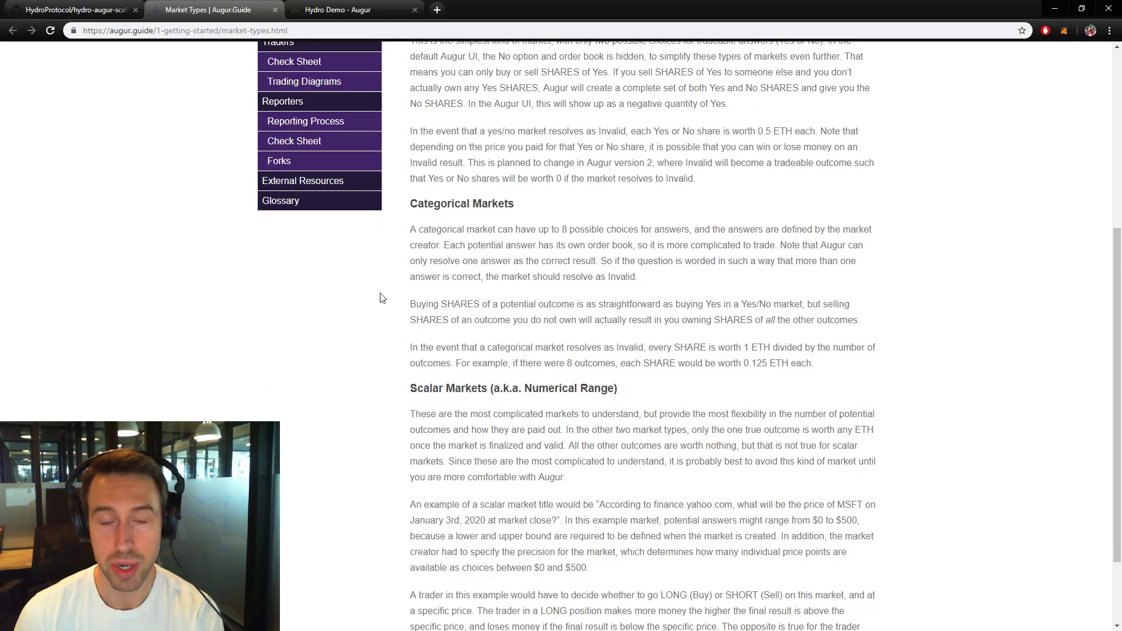
pyautogui.click(345, 11)
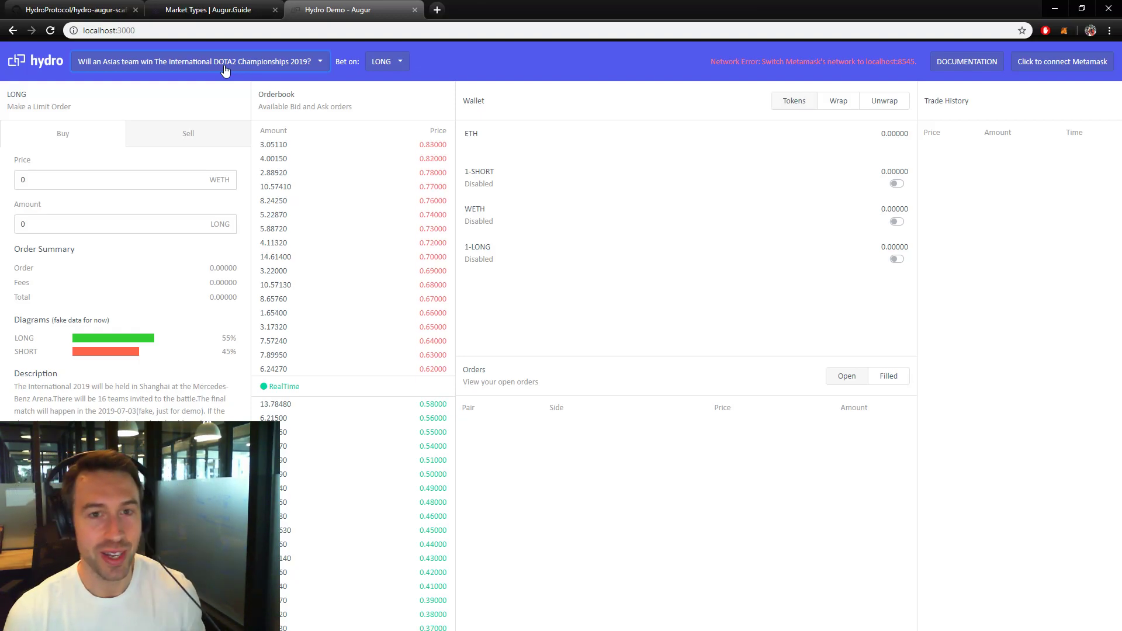
# Switch the bet between LONG and SHORT, ending on LONG.
pyautogui.click(386, 63)
pyautogui.click(387, 66)
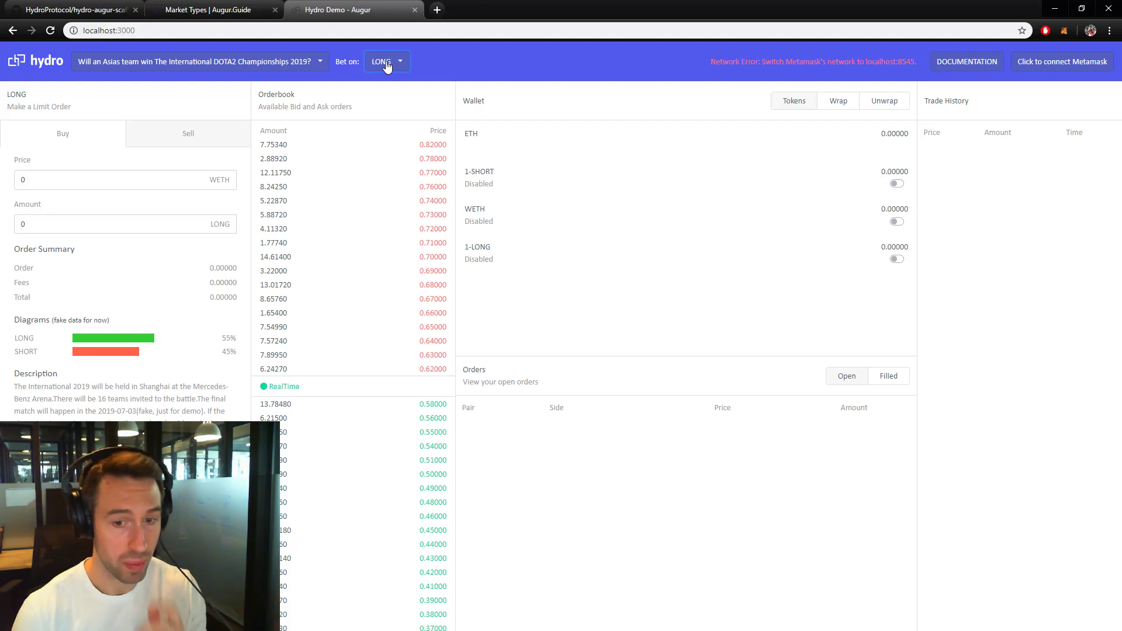
pyautogui.click(406, 66)
pyautogui.click(397, 110)
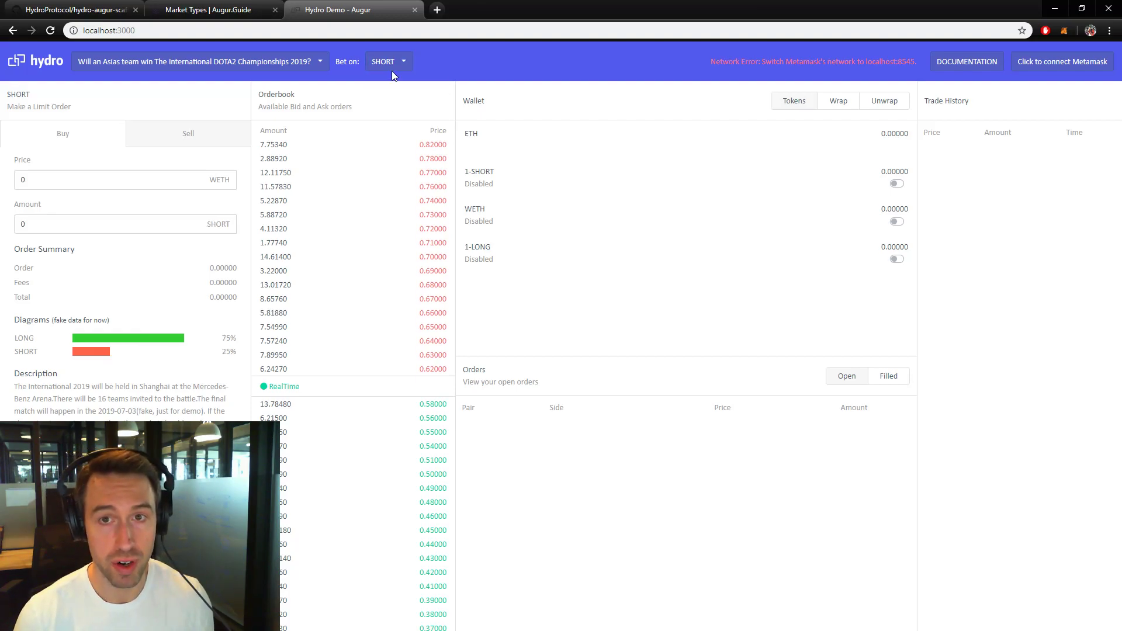
pyautogui.click(388, 65)
pyautogui.click(389, 85)
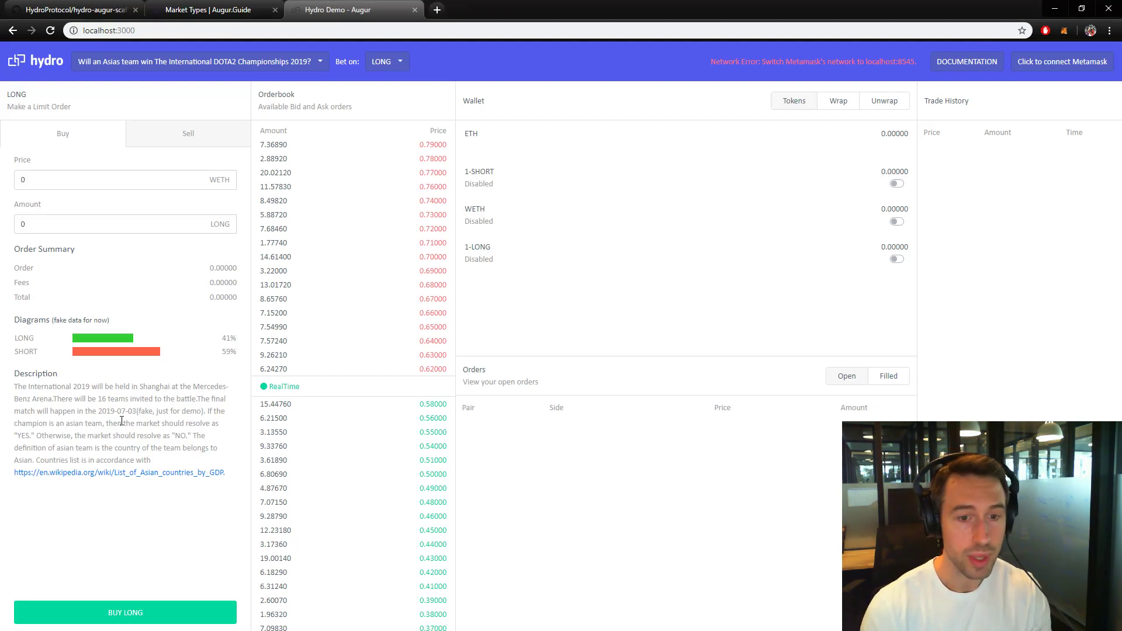
# Highlight parts of the Asias team market description, then clear the selection.
pyautogui.moveTo(77, 387); pyautogui.dragTo(201, 434)
pyautogui.click(200, 433)
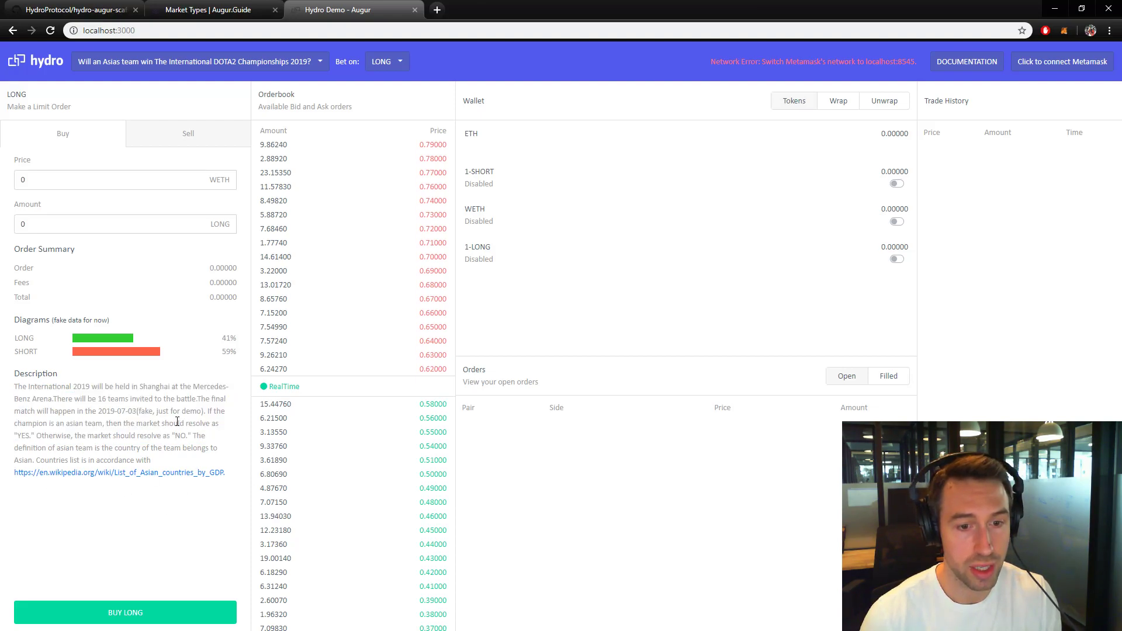
pyautogui.moveTo(42, 436); pyautogui.dragTo(127, 436)
pyautogui.click(204, 435)
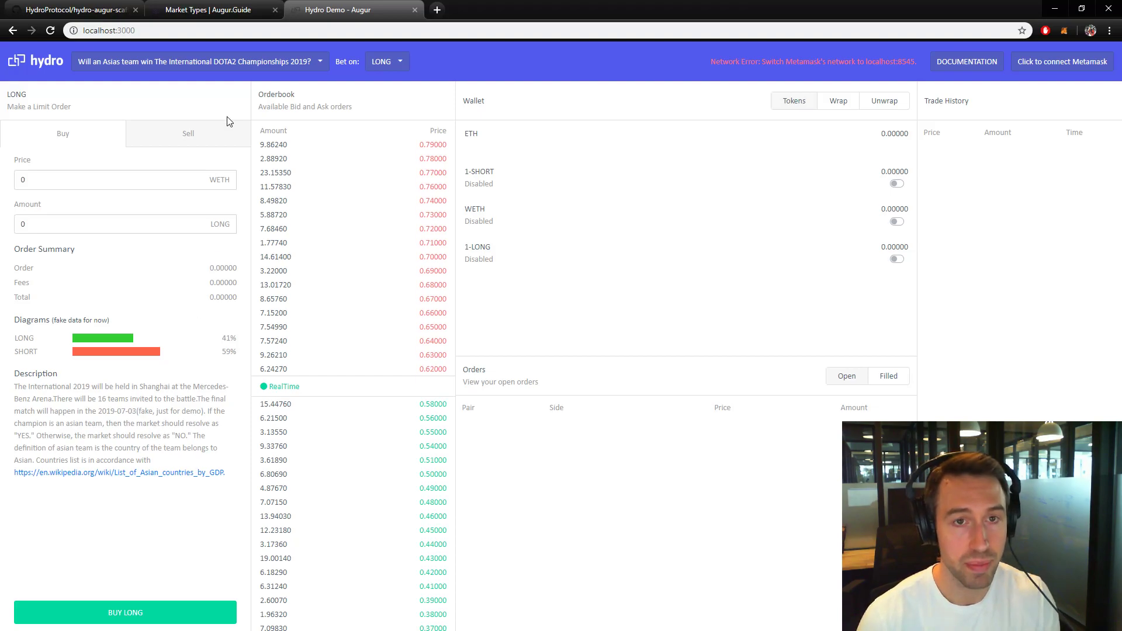
# Switch to the 'Which team will win the 2019 DOTA2 TI competition?' market, keeping Virtus.Pro.
pyautogui.click(229, 64)
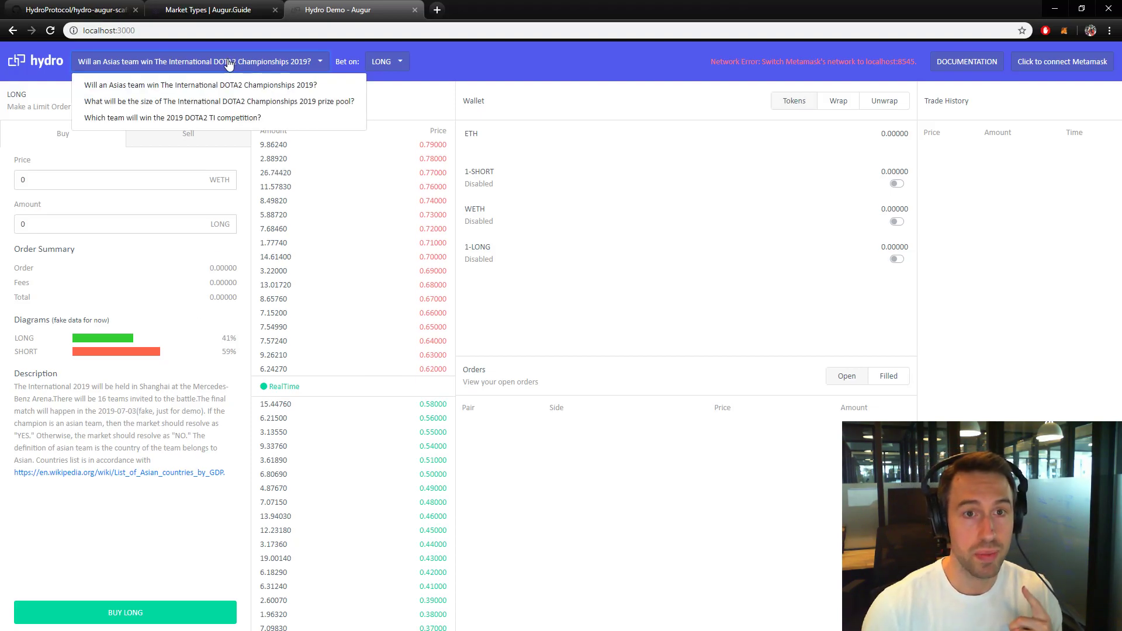
pyautogui.click(221, 117)
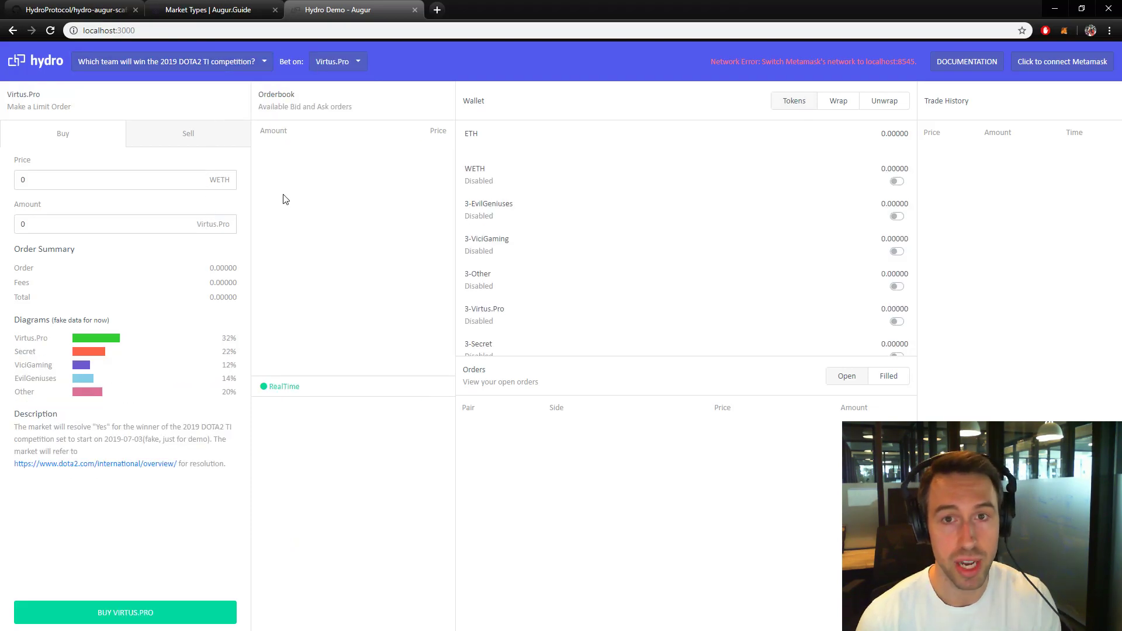
pyautogui.click(338, 65)
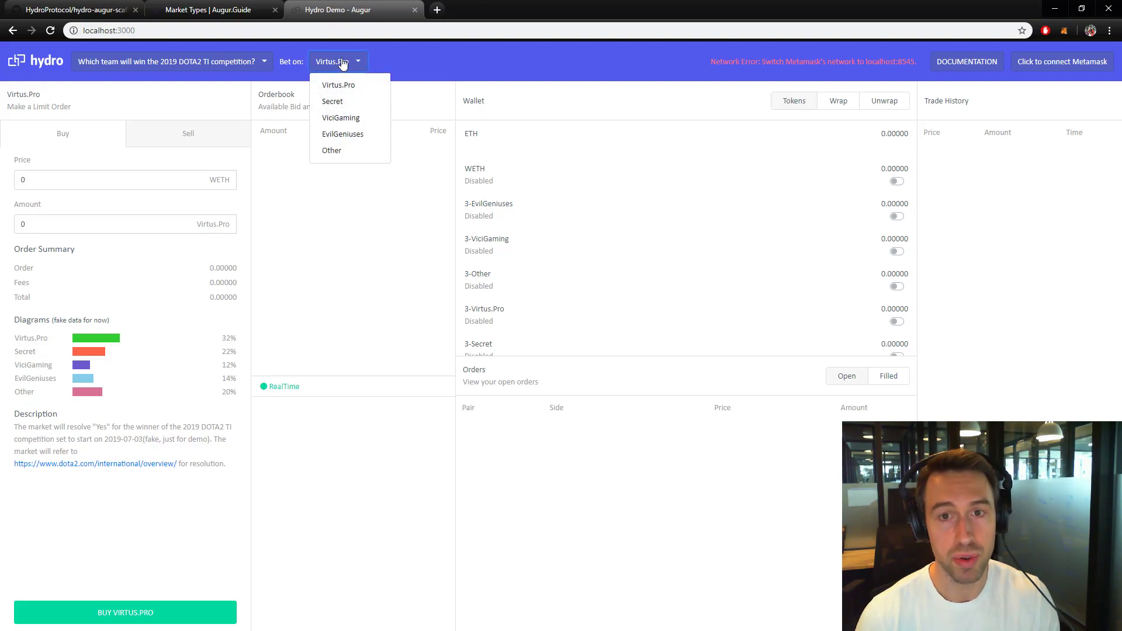
pyautogui.click(340, 65)
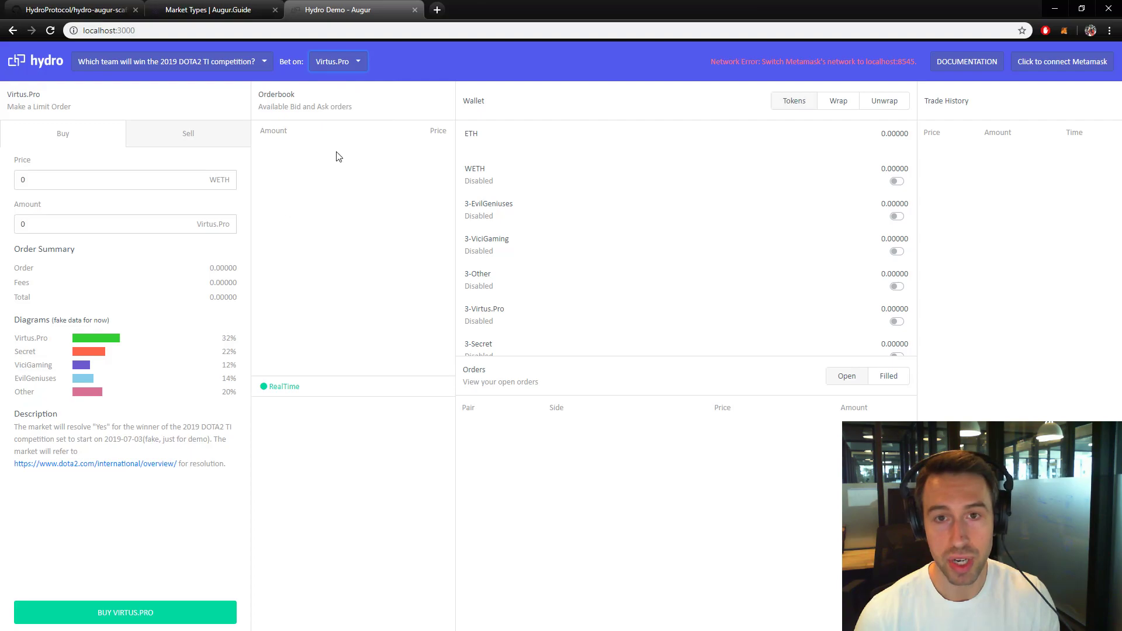
pyautogui.click(330, 64)
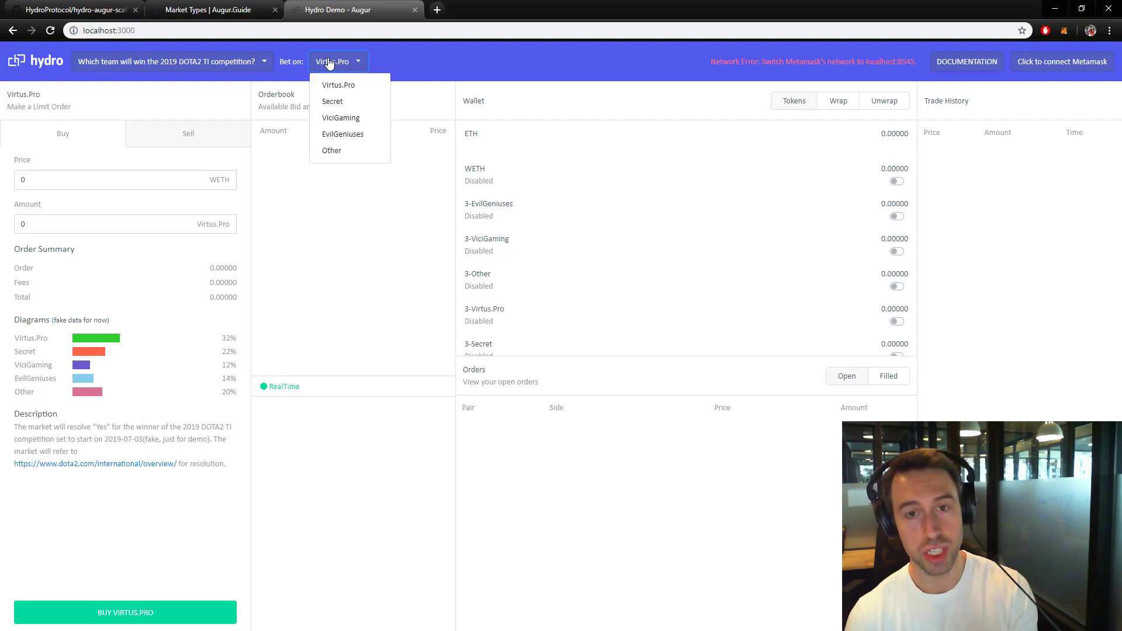
pyautogui.click(330, 64)
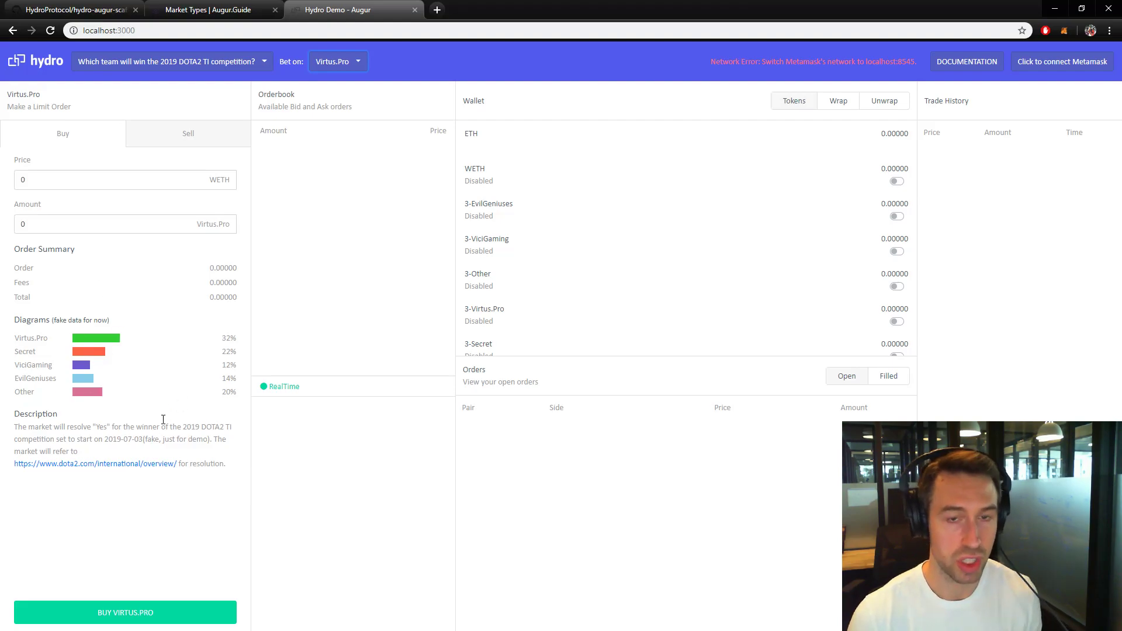
# Preview the prize pool size market, then return to the 'Will an Asias team win' market.
pyautogui.click(190, 61)
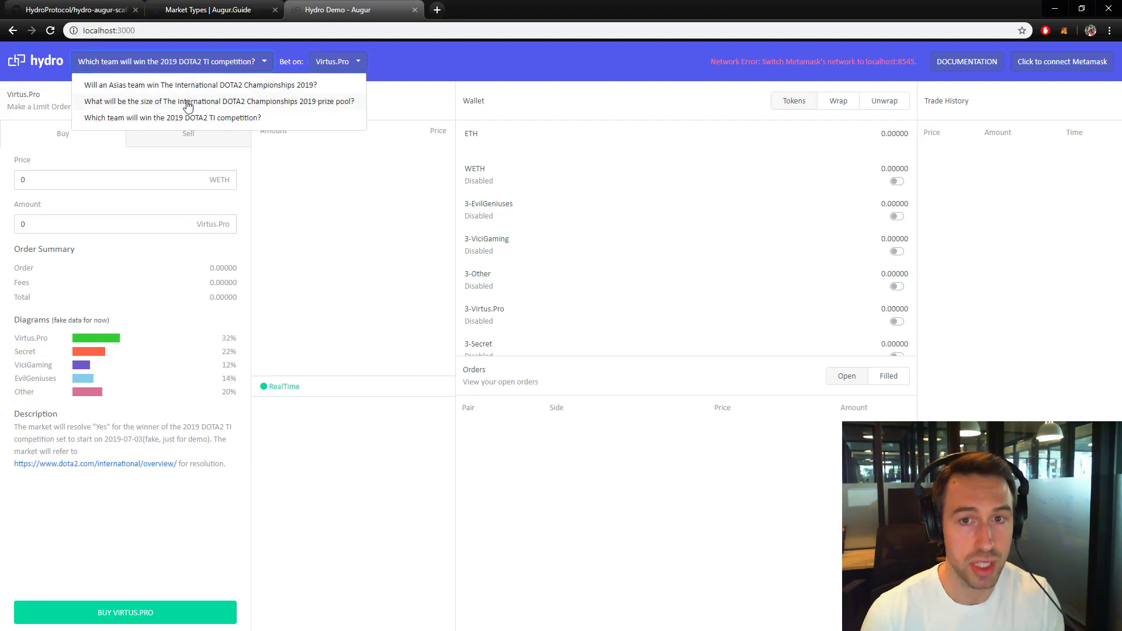
pyautogui.click(188, 103)
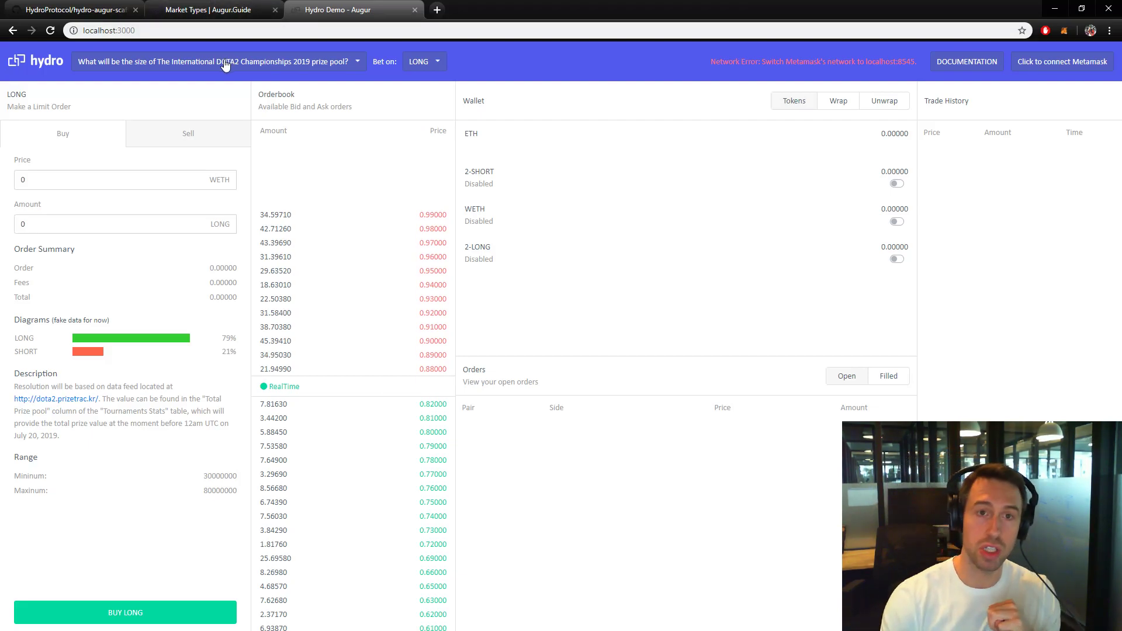
pyautogui.click(225, 64)
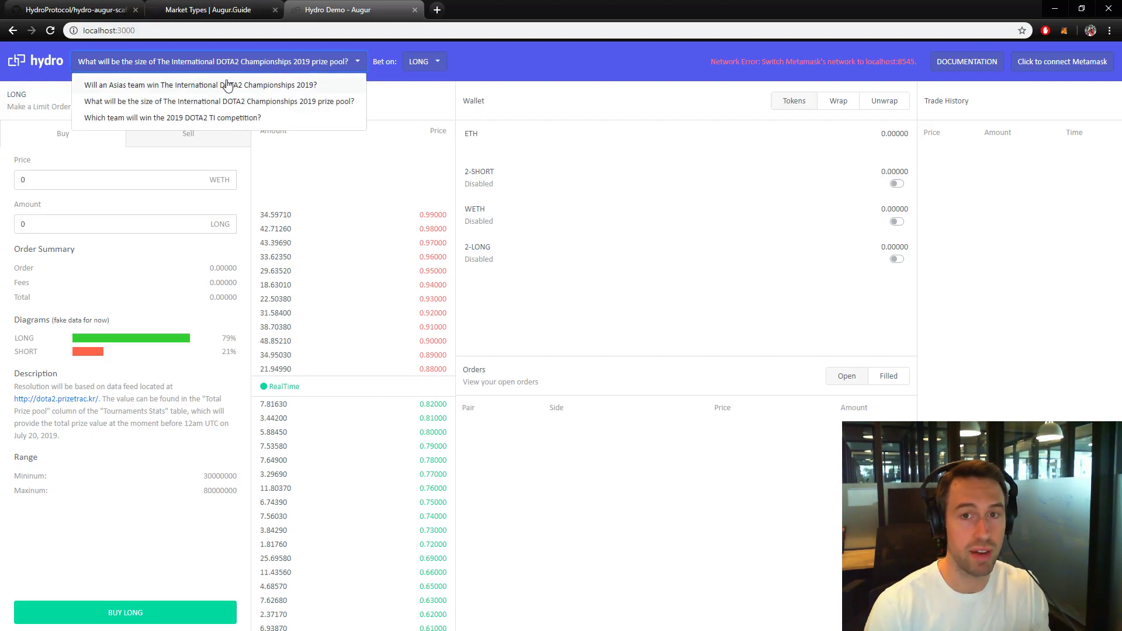
pyautogui.click(228, 85)
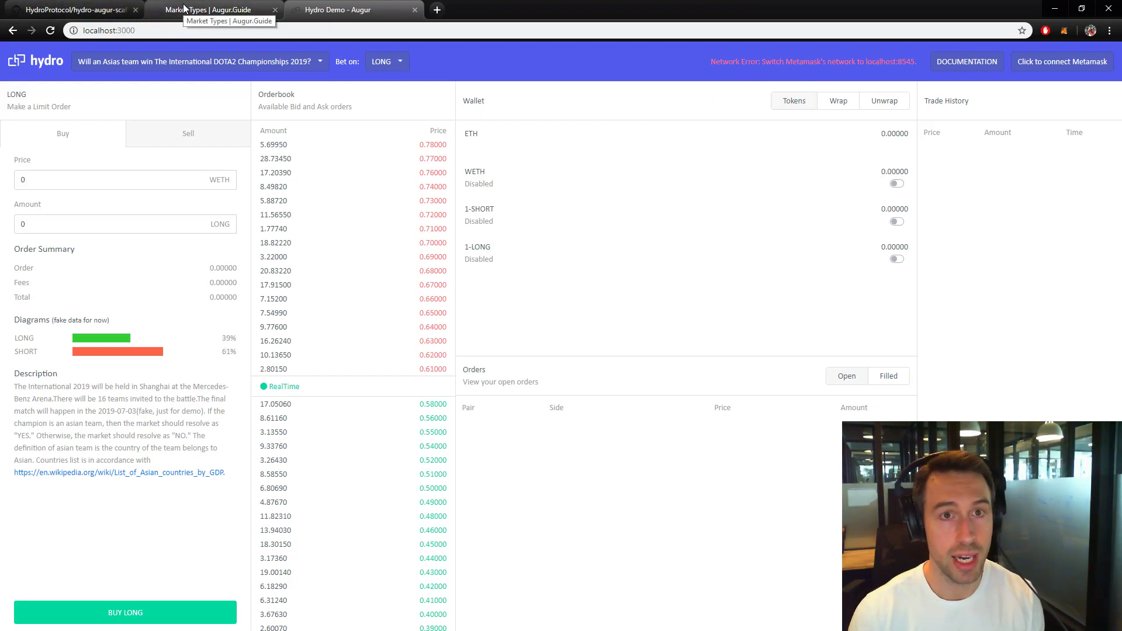
# Scroll the README to its MetaMask setup instructions.
pyautogui.click(76, 9)
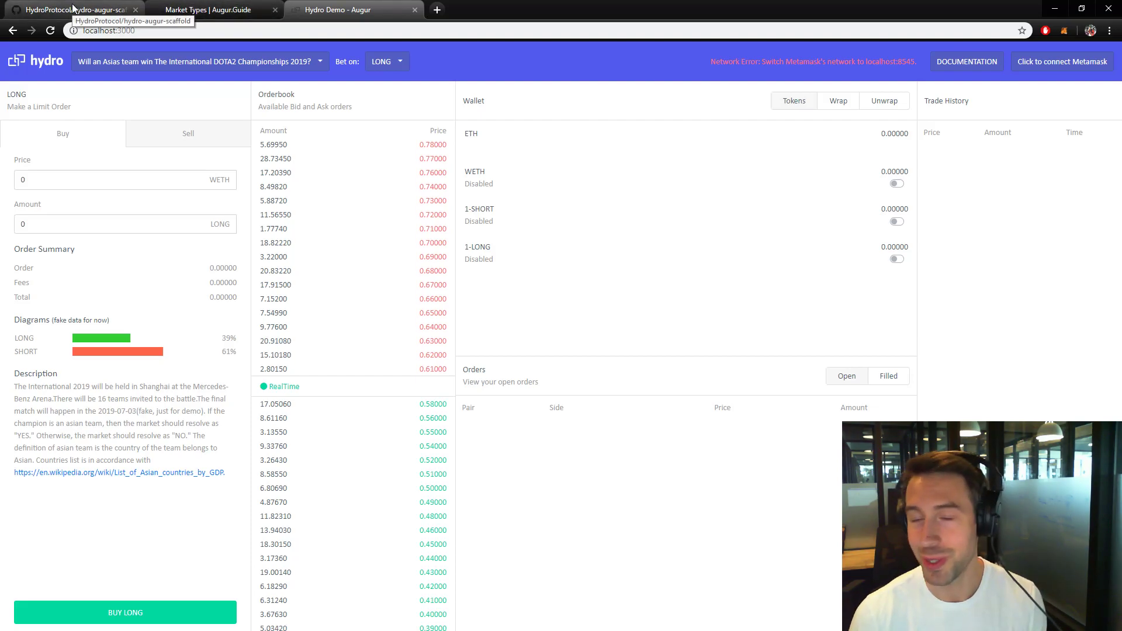
pyautogui.click(369, 359)
pyautogui.scroll(-3, 368, 358)
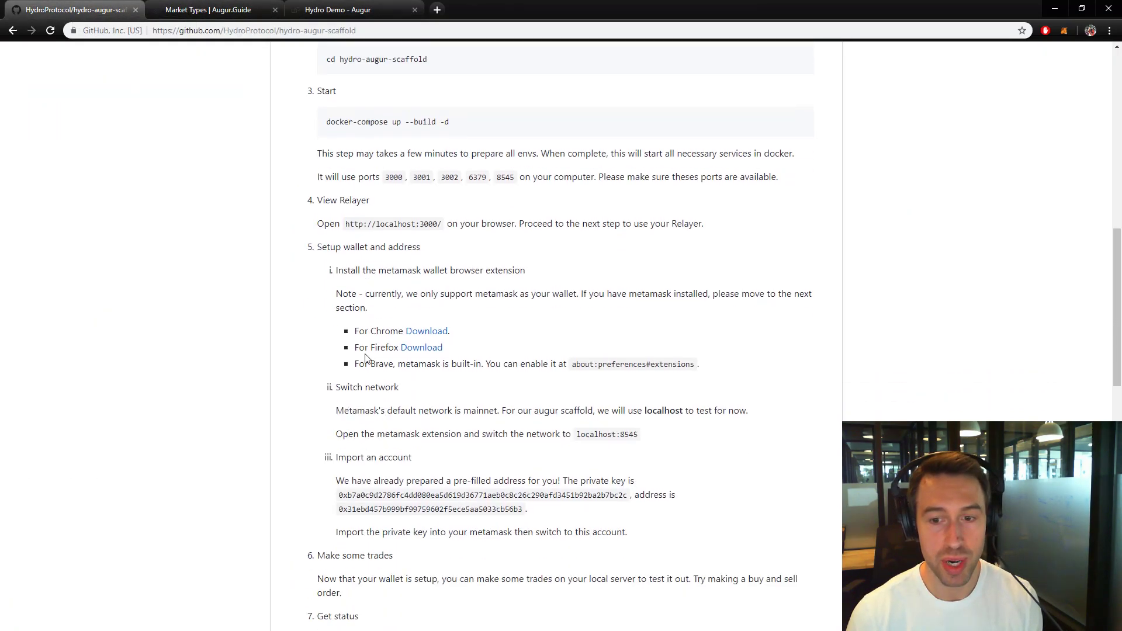
pyautogui.moveTo(307, 209); pyautogui.dragTo(511, 226)
pyautogui.click(512, 225)
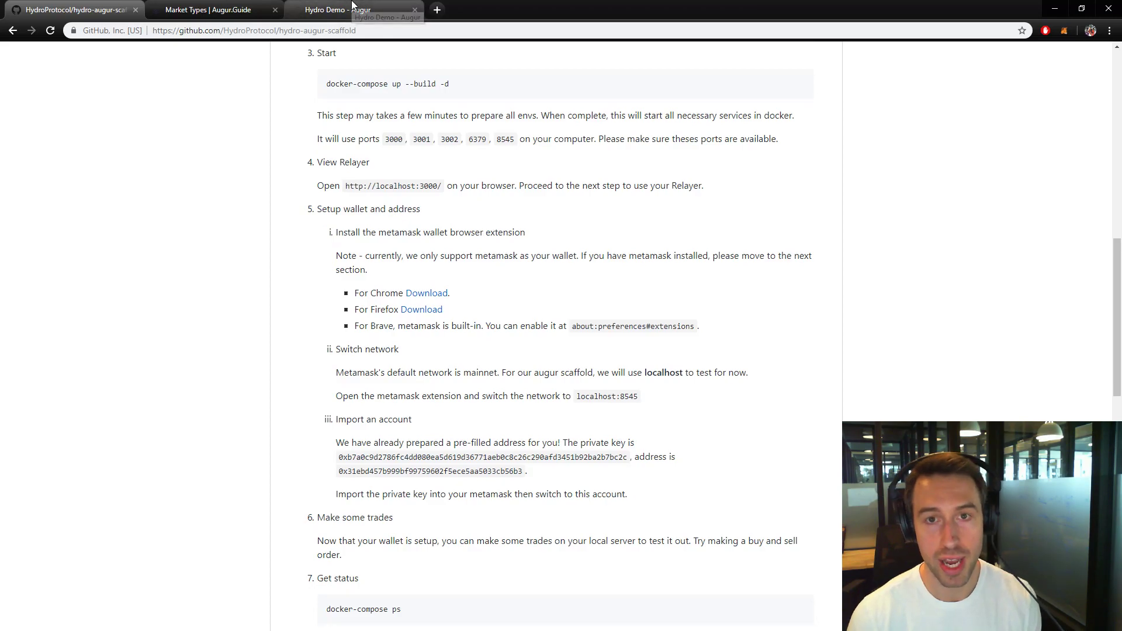
# Connect MetaMask to the Localhost 8545 network.
pyautogui.click(353, 9)
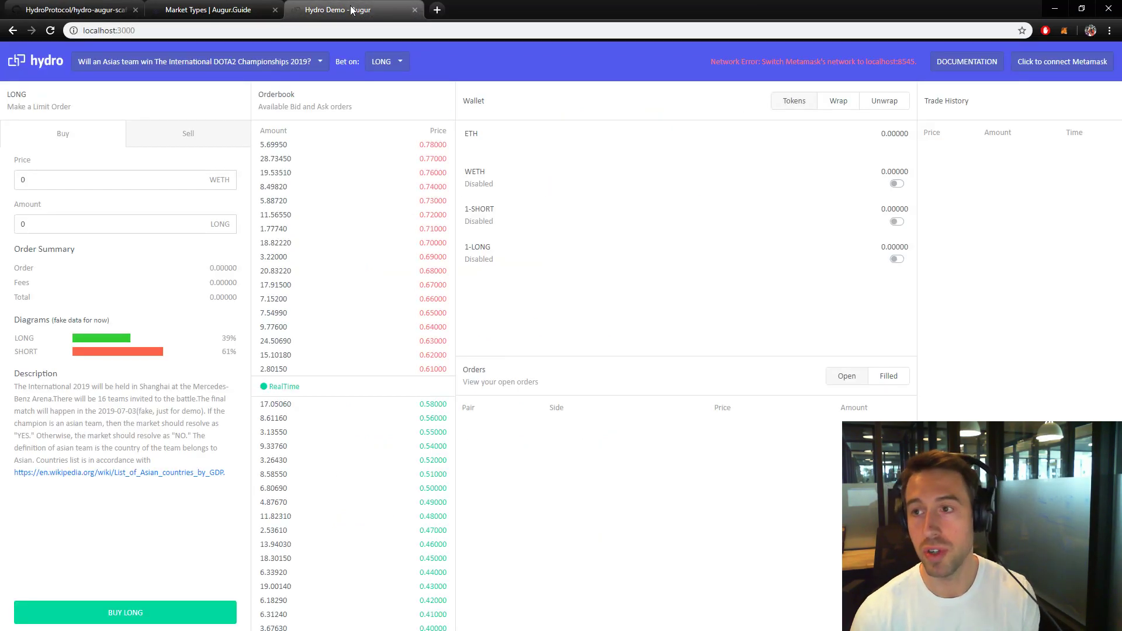
pyautogui.click(1063, 29)
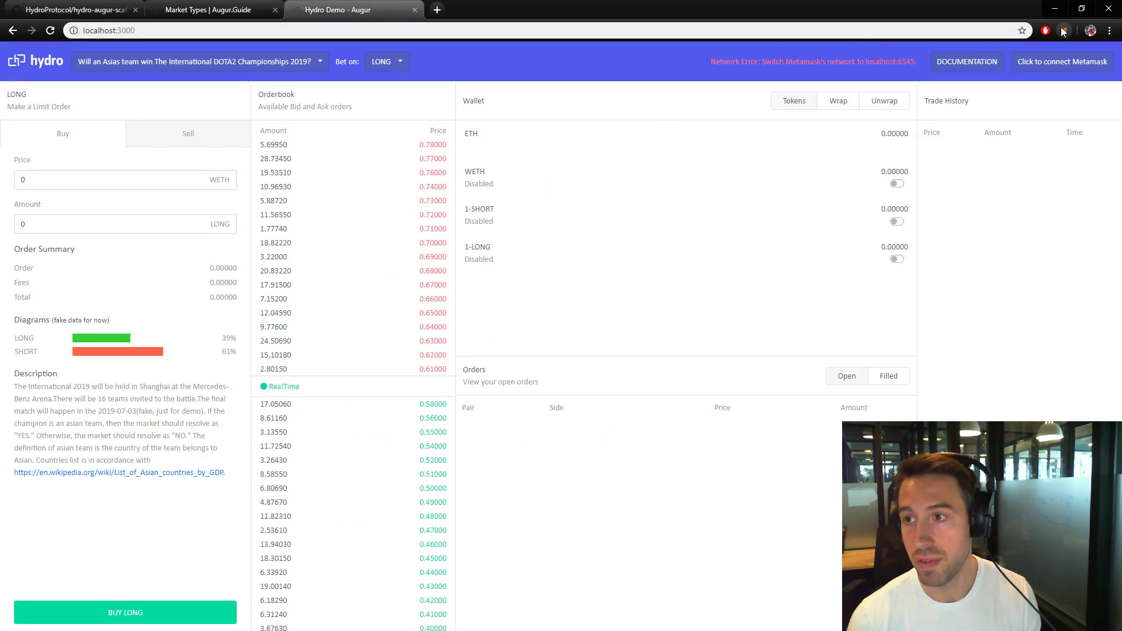
pyautogui.click(988, 66)
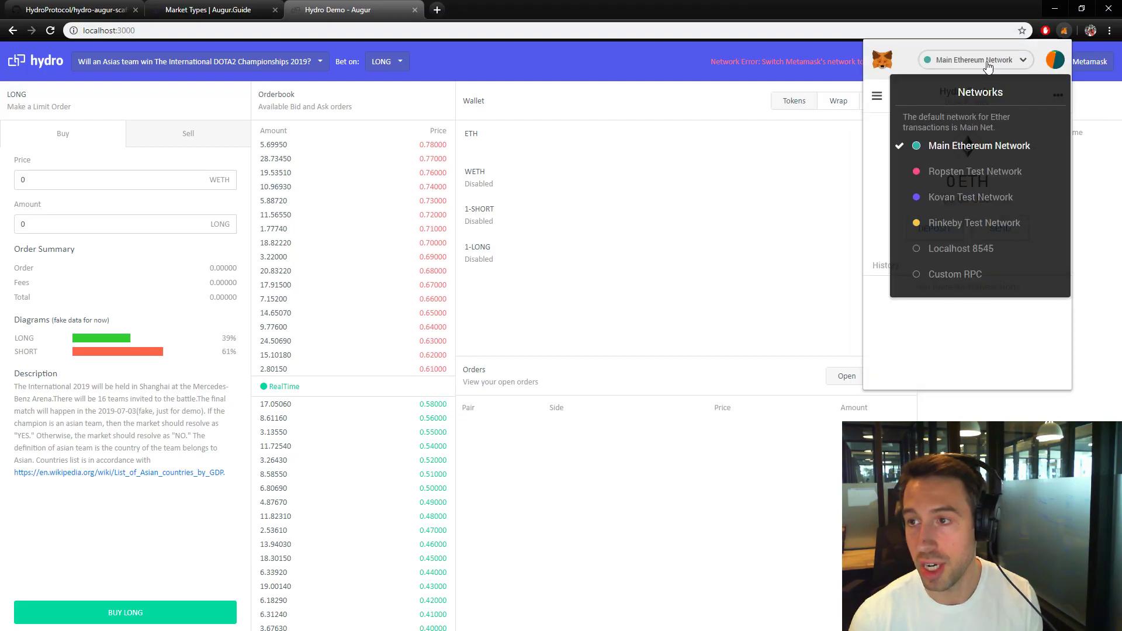
pyautogui.click(961, 248)
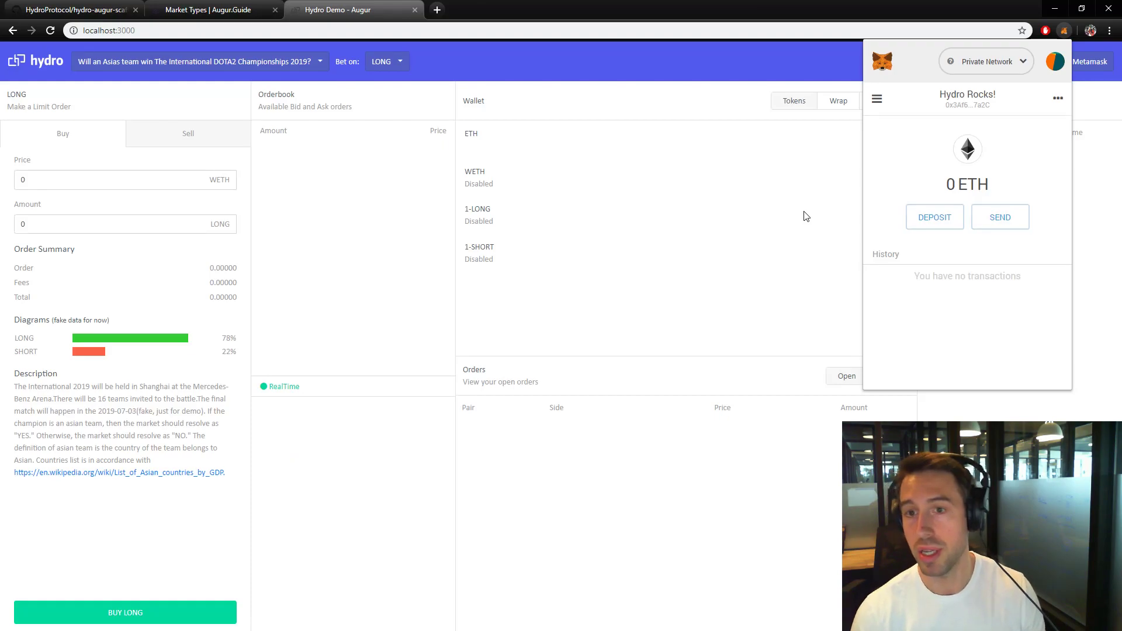
# Select the funded account's private key in the README.
pyautogui.click(193, 10)
pyautogui.click(76, 10)
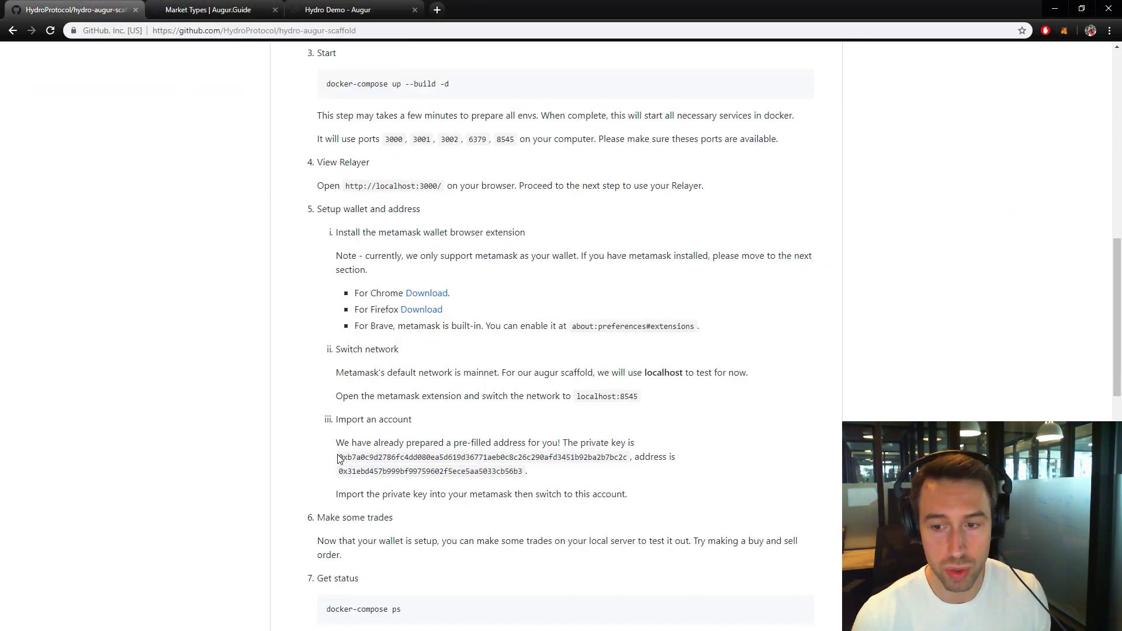
pyautogui.moveTo(338, 458); pyautogui.dragTo(628, 457)
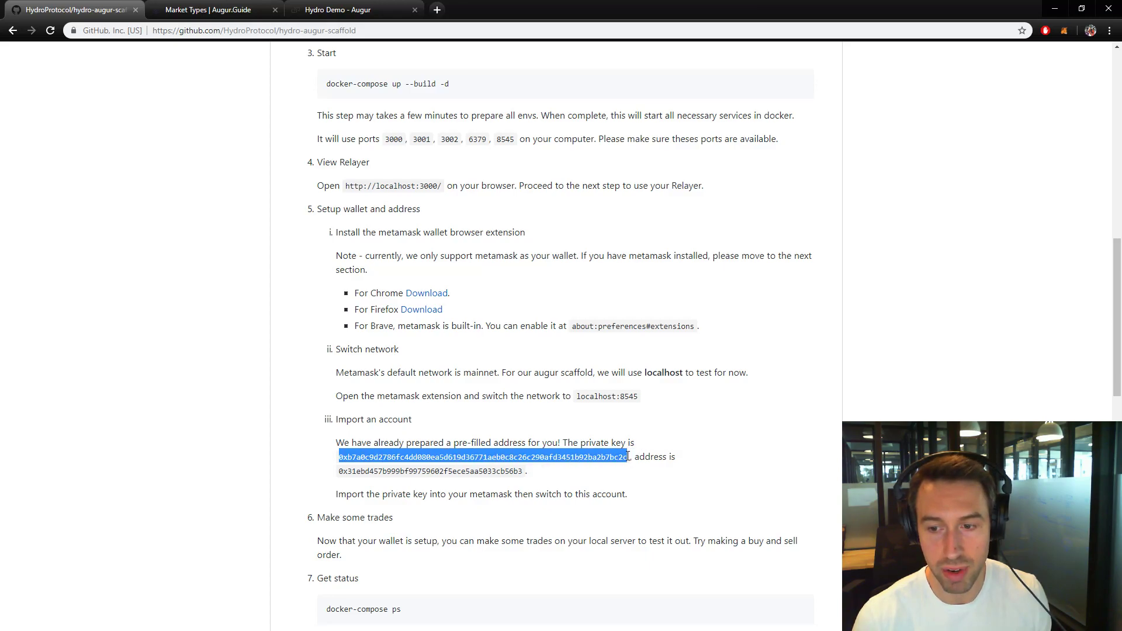
pyautogui.click(605, 372)
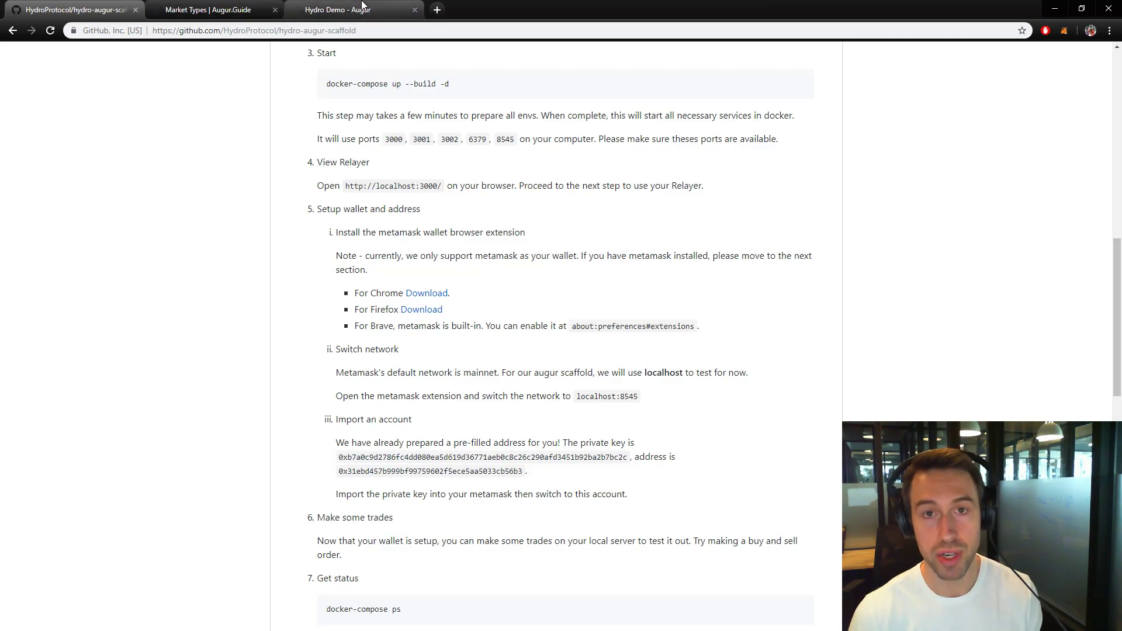
# Import the funded private key into MetaMask as a new account holding 9000 ETH.
pyautogui.click(363, 7)
pyautogui.click(1064, 31)
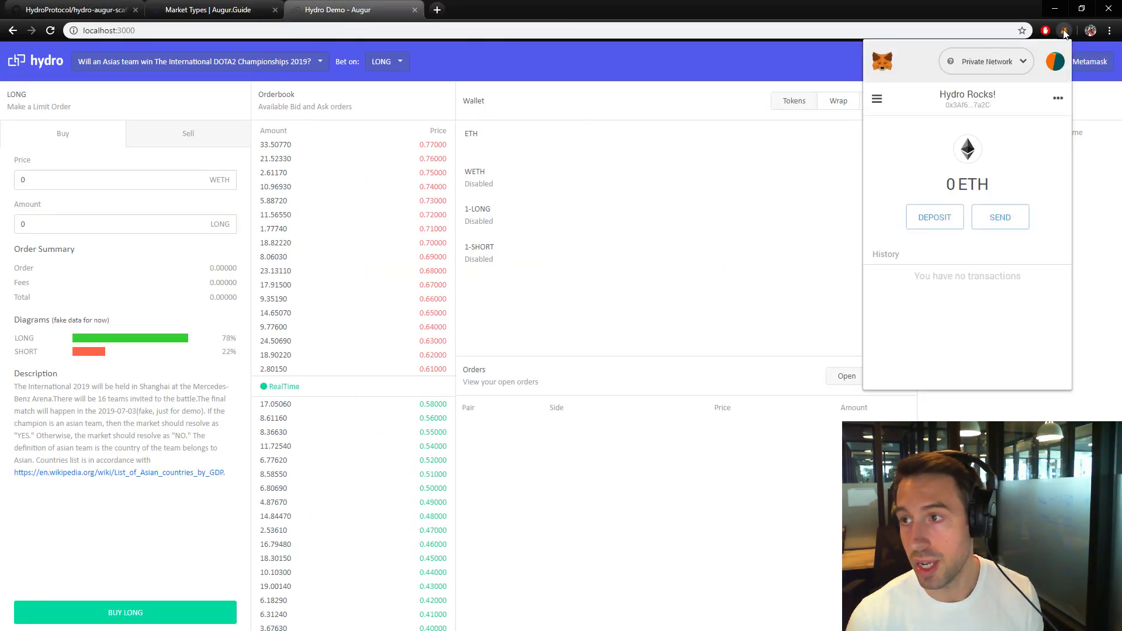
pyautogui.click(1055, 62)
pyautogui.click(962, 225)
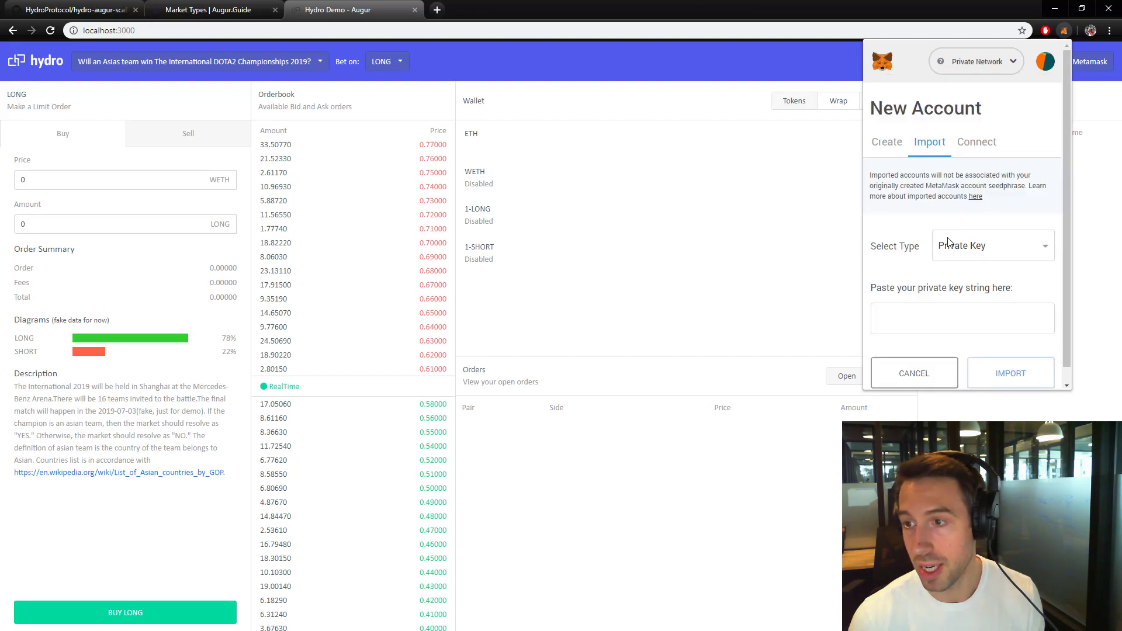
pyautogui.click(957, 318)
pyautogui.hotkey('ctrl', 'v')
pyautogui.click(995, 377)
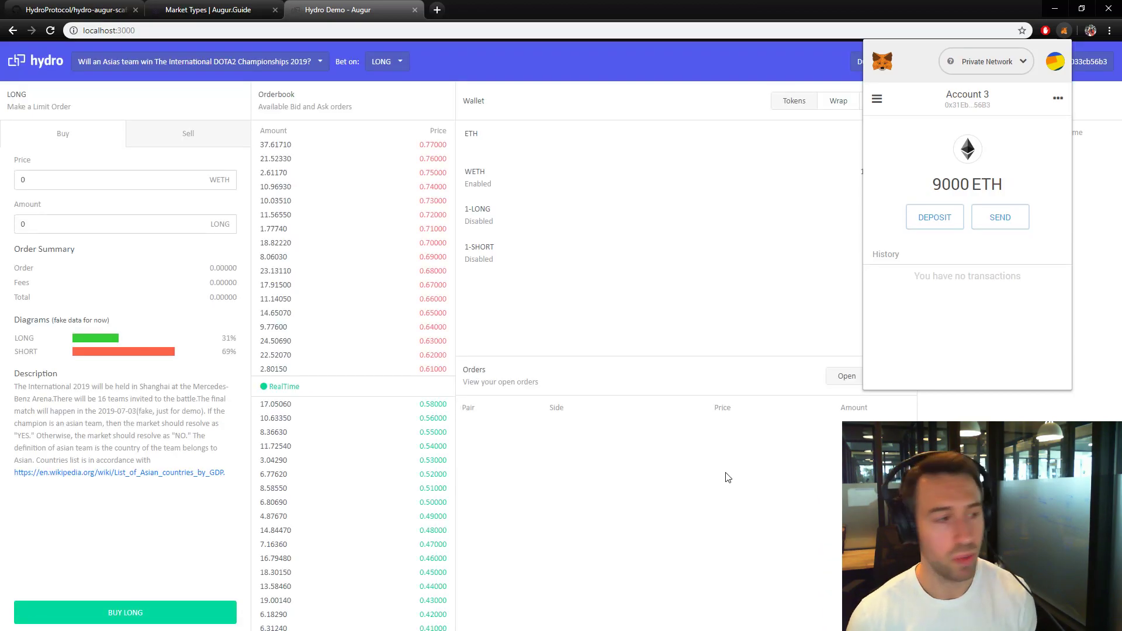
pyautogui.click(728, 477)
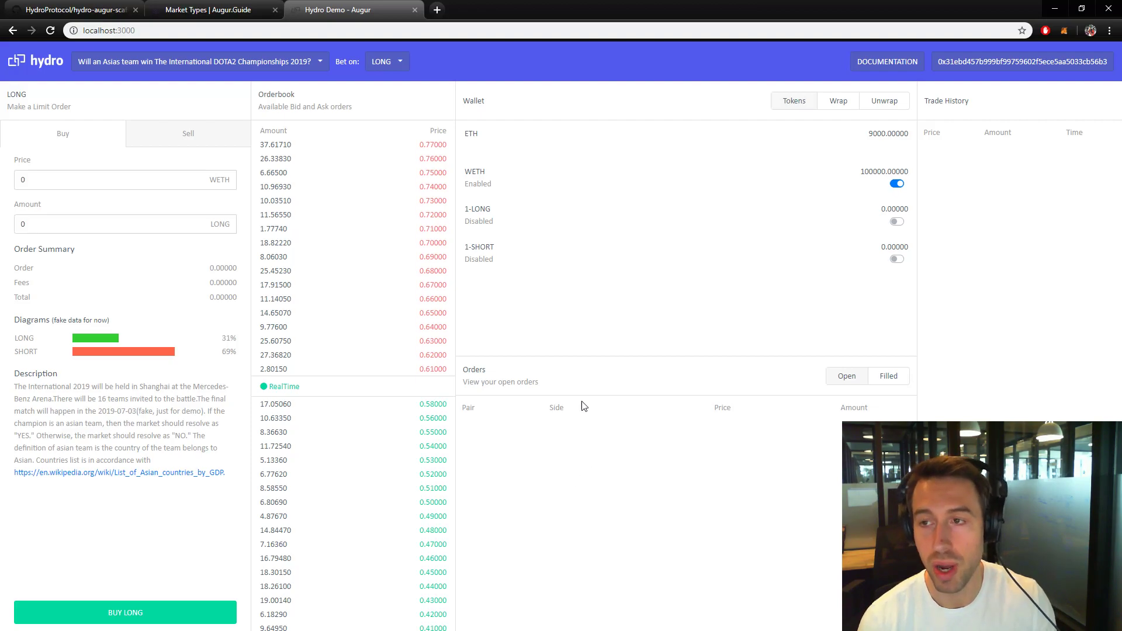
pyautogui.click(842, 105)
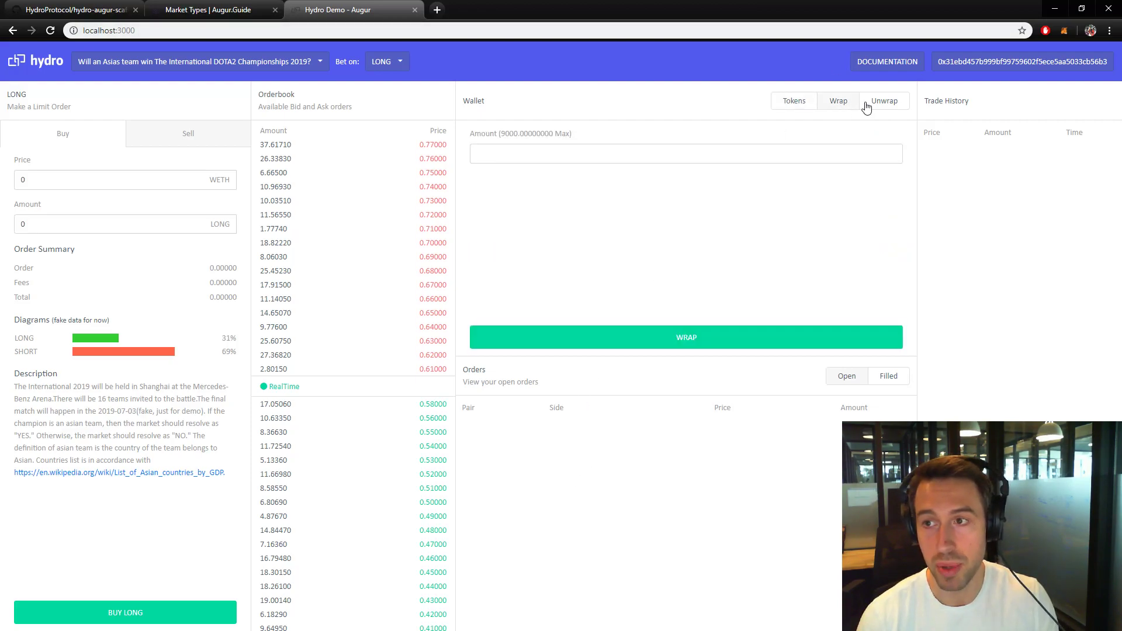
pyautogui.click(871, 103)
pyautogui.click(810, 104)
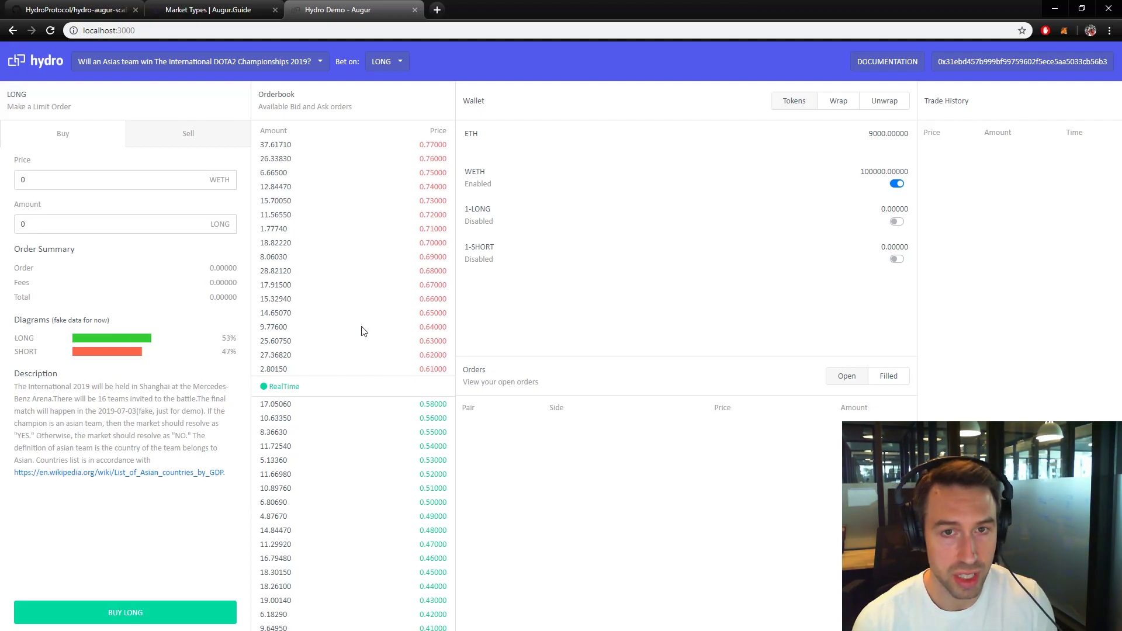
# Place and sign a buy order for 500 LONG at price 0.63 WETH.
pyautogui.click(157, 179)
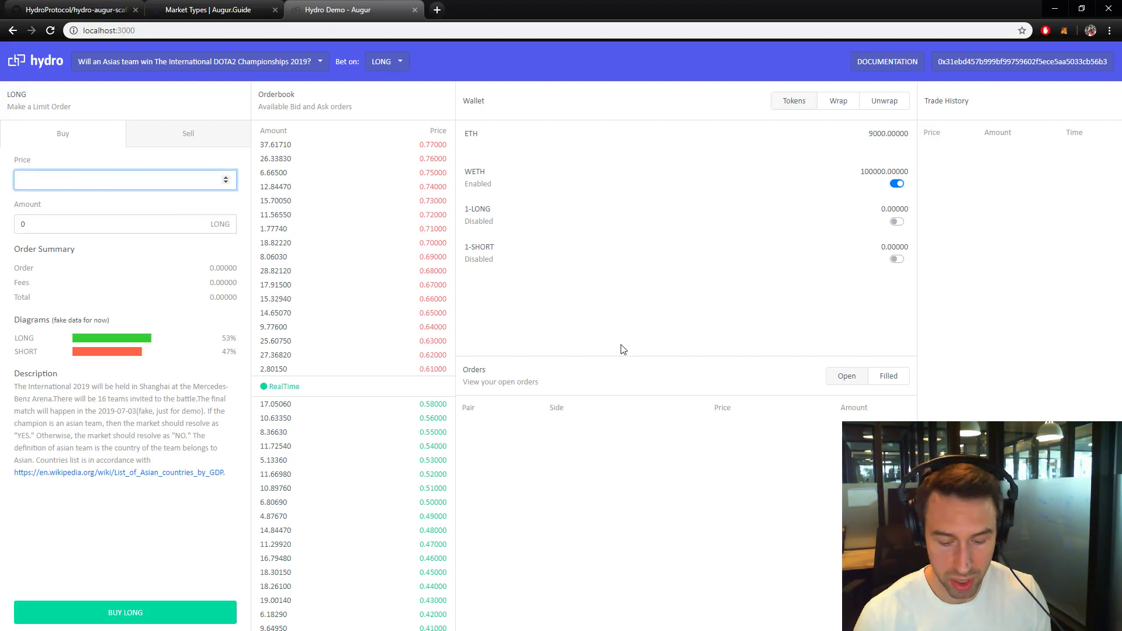
pyautogui.write('.63')
pyautogui.click(171, 231)
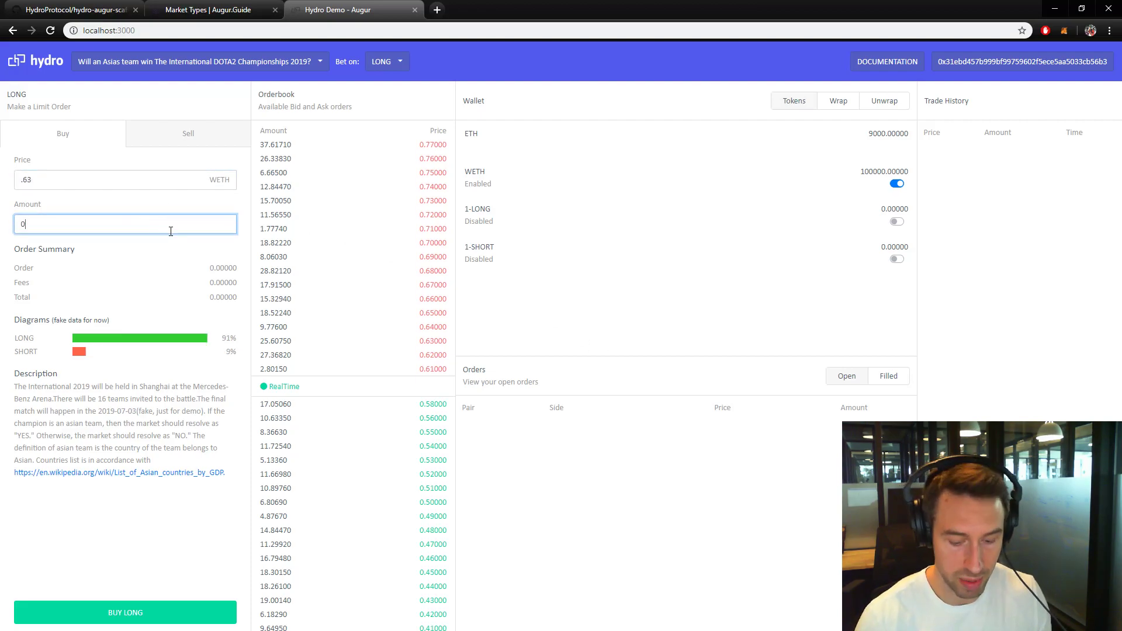
pyautogui.write('500')
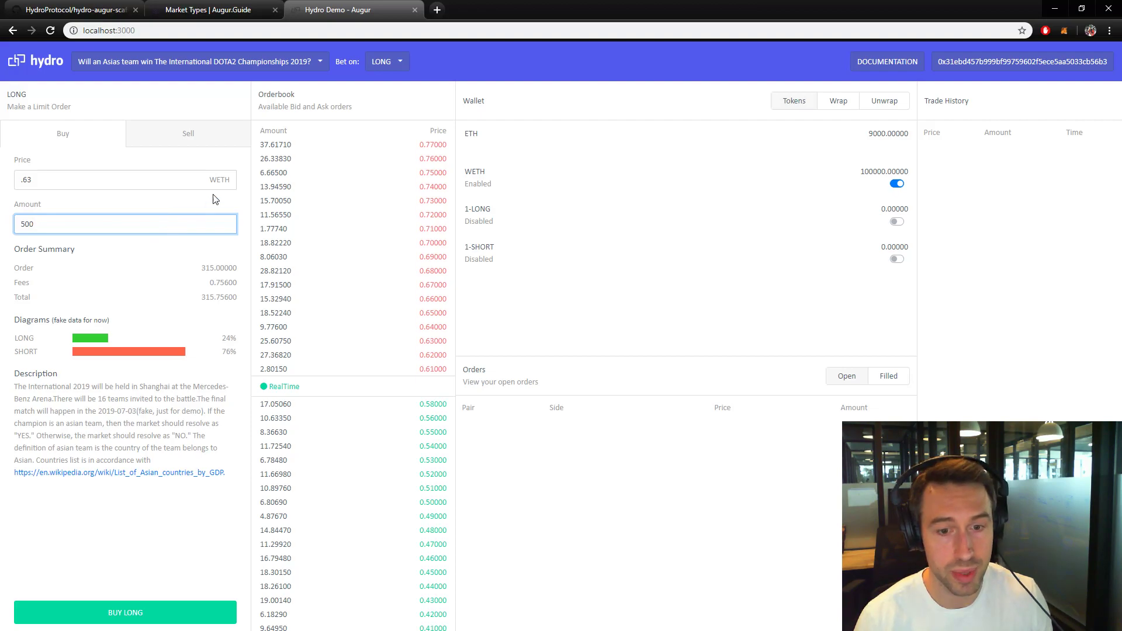
pyautogui.click(202, 614)
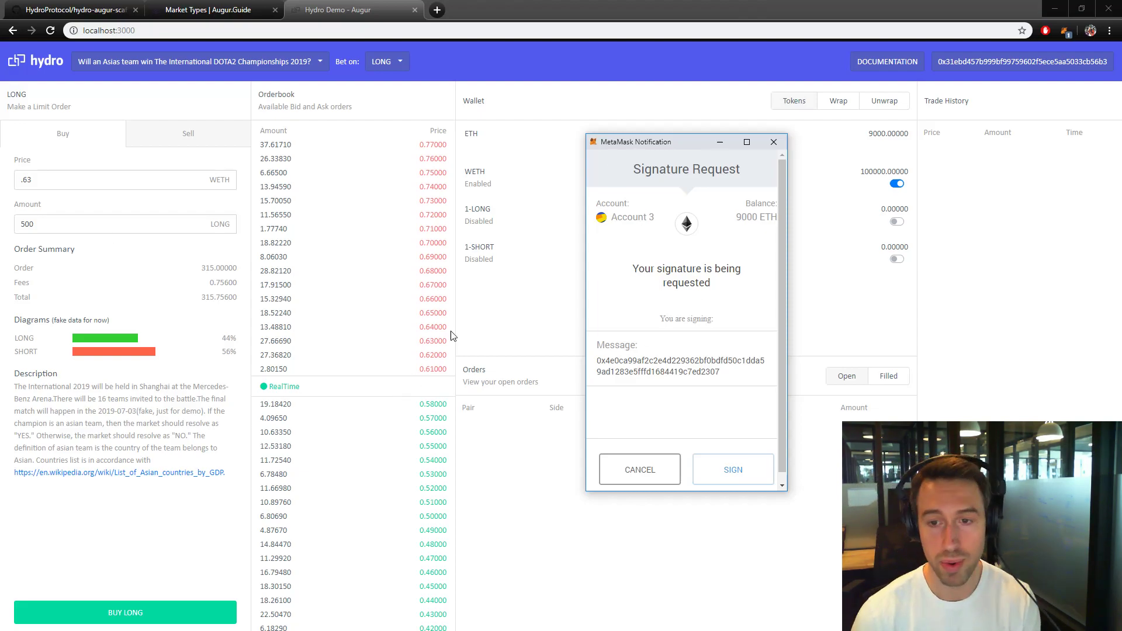
pyautogui.click(759, 470)
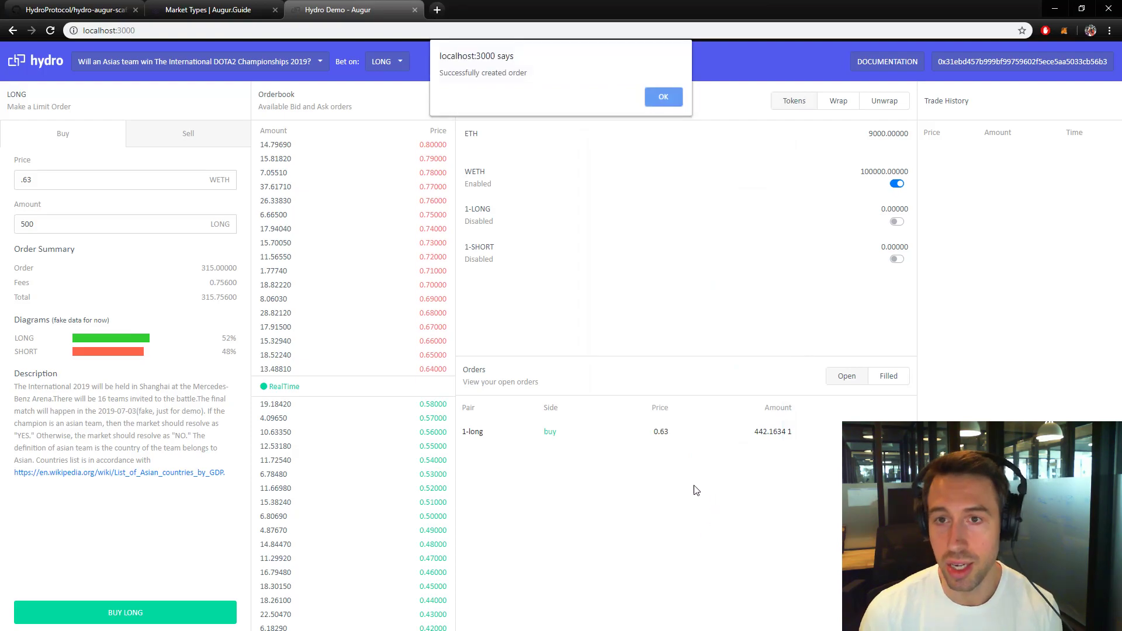
# Check the Filled orders for the 0.63 buy: 64.19210 1-LONG filled, 435.8079 still open.
pyautogui.click(675, 98)
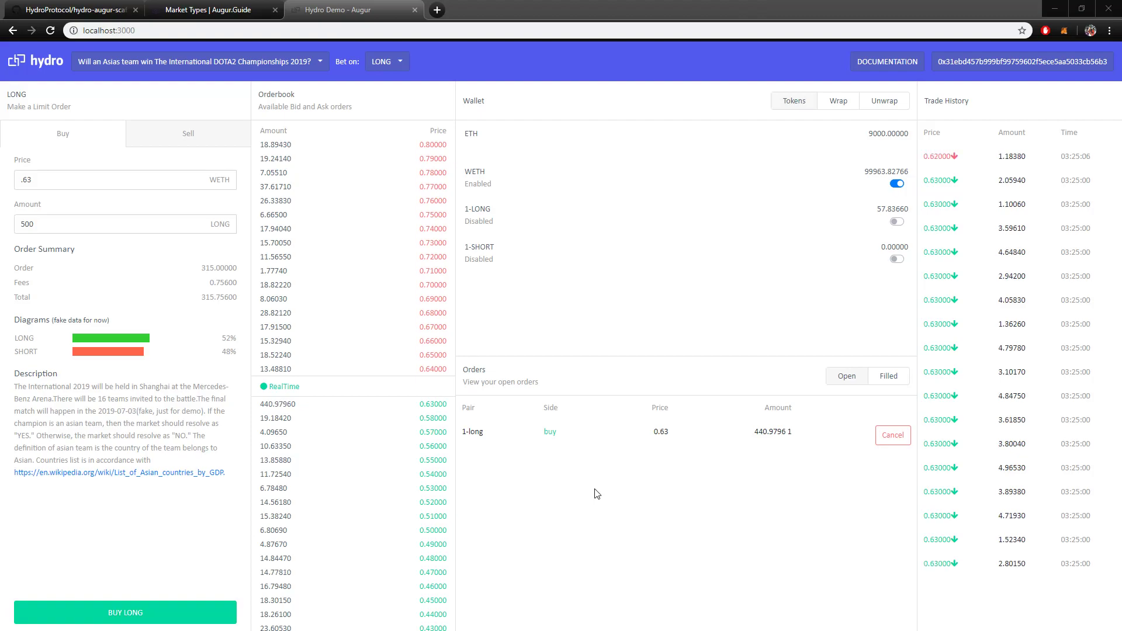
pyautogui.tripleClick(762, 431)
pyautogui.click(762, 432)
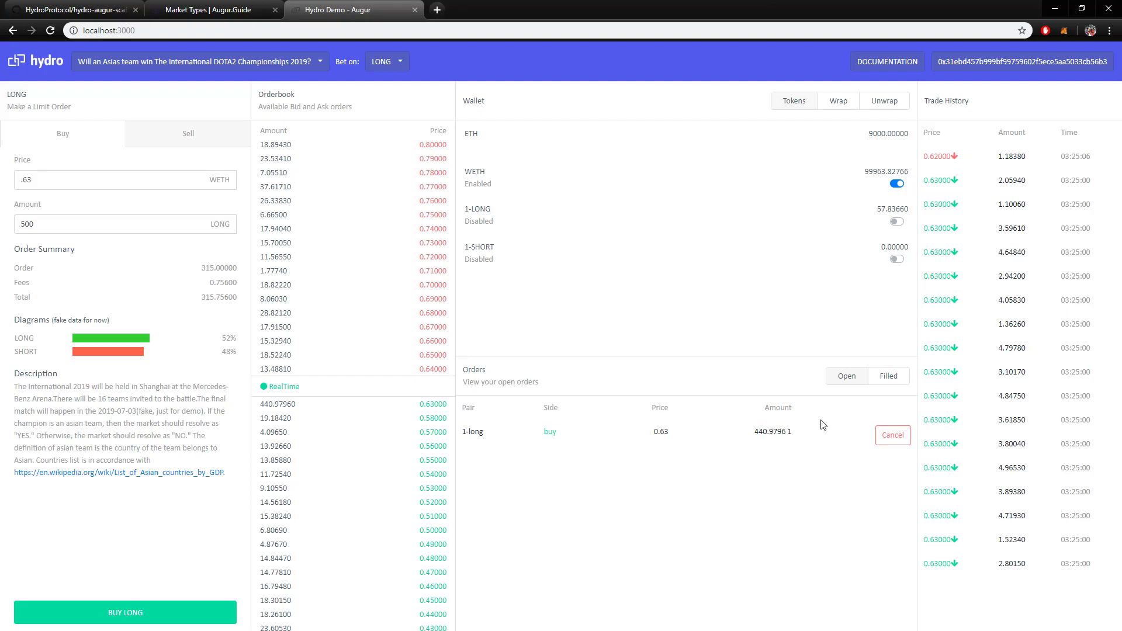
pyautogui.click(888, 376)
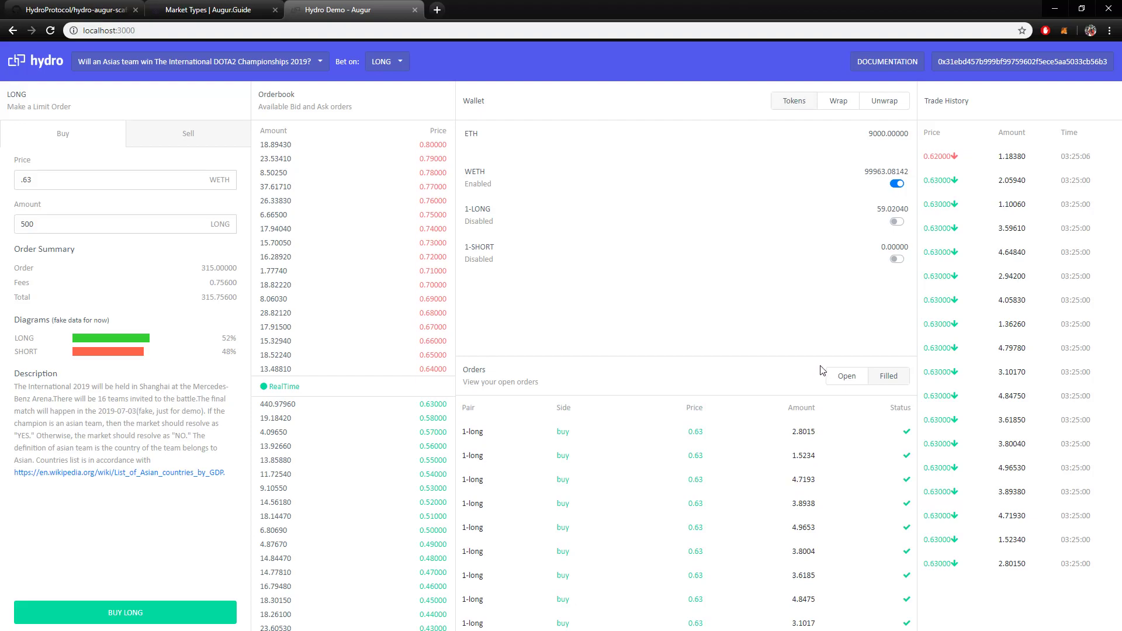
pyautogui.click(839, 377)
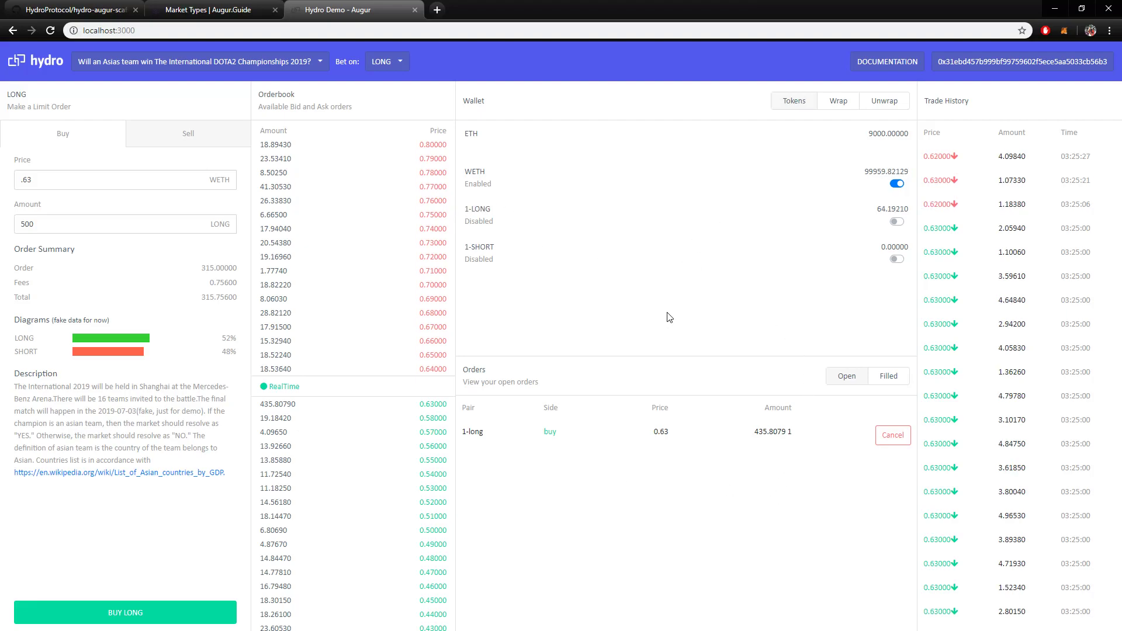
# Enable 1-LONG for trading, approving the AugurShare token spending in MetaMask.
pyautogui.click(897, 222)
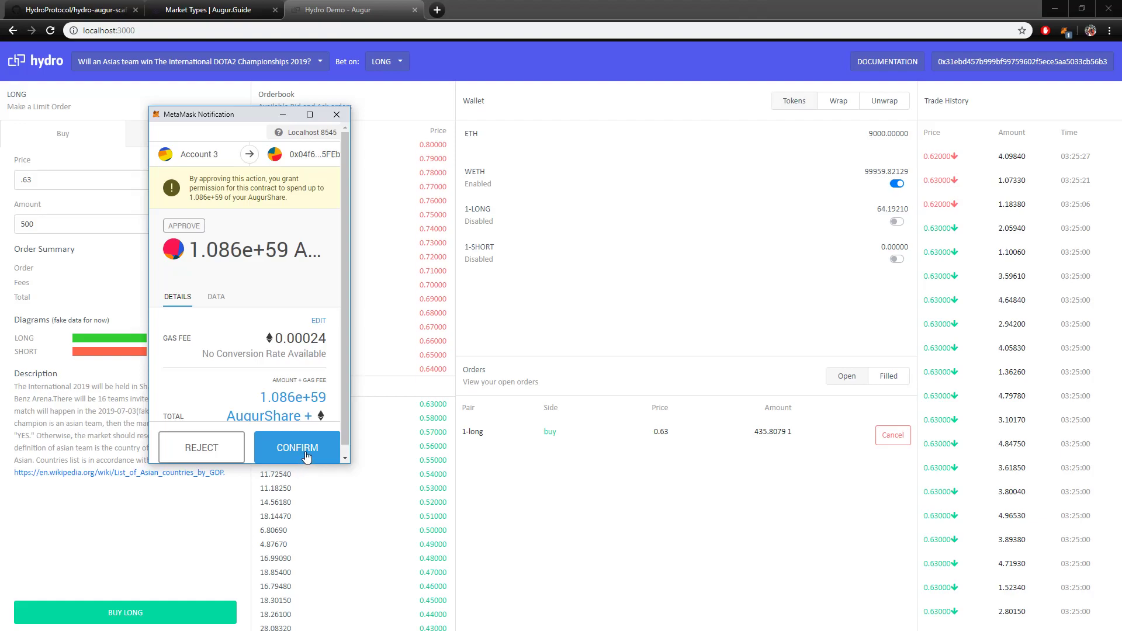
pyautogui.click(307, 454)
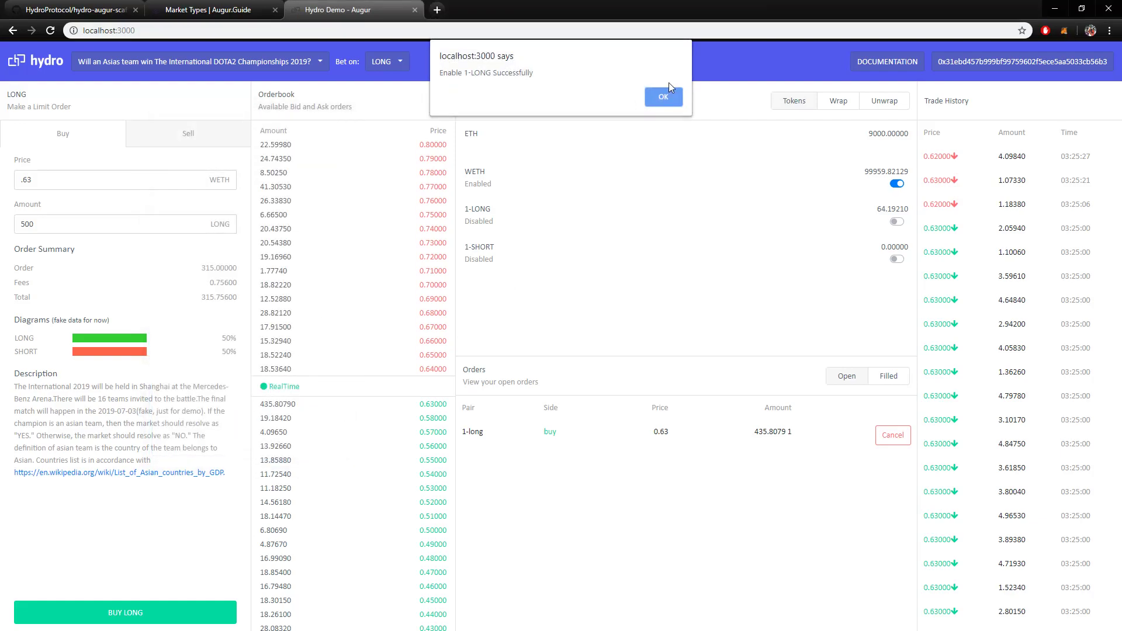
pyautogui.click(666, 95)
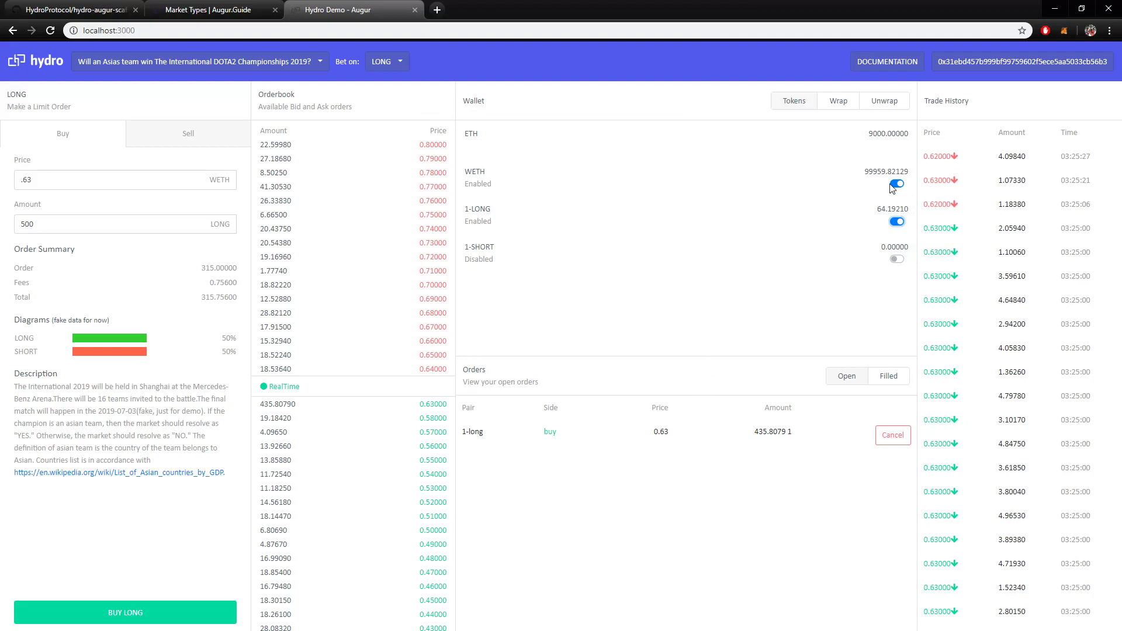
# Place and sign a sell order for 60 LONG at 0.64 WETH.
pyautogui.click(168, 139)
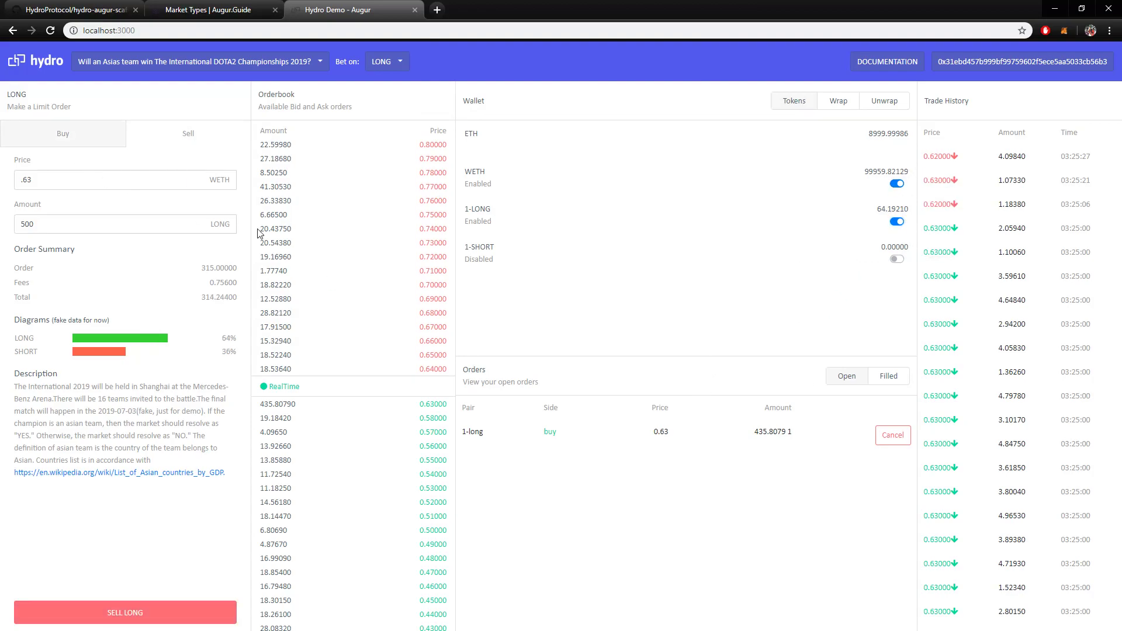
pyautogui.click(154, 177)
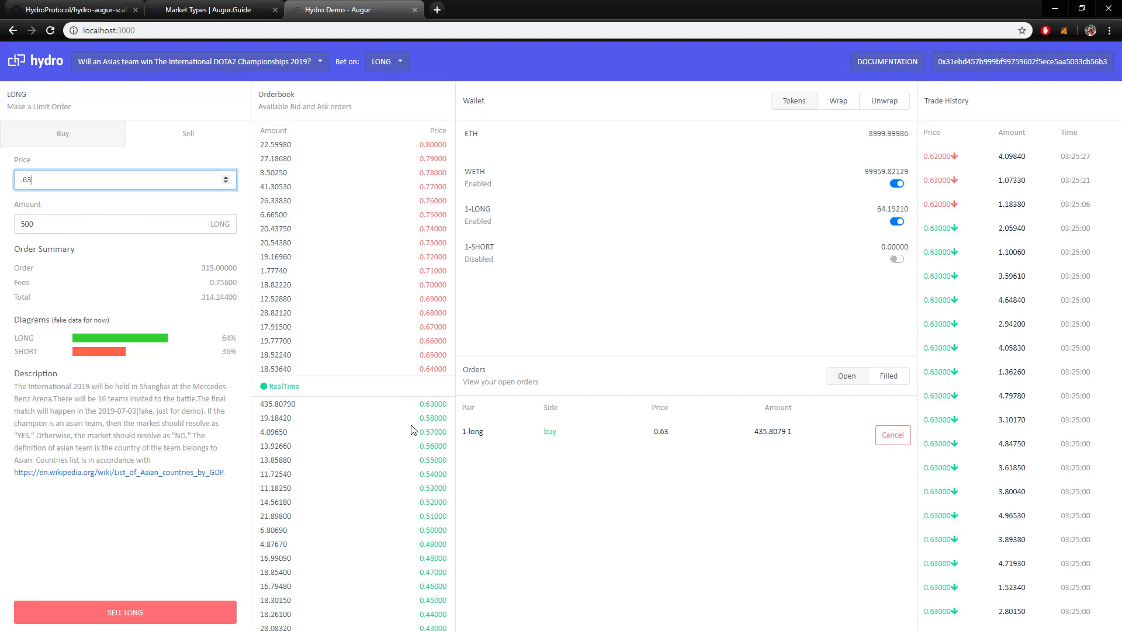
pyautogui.press('BackSpace')
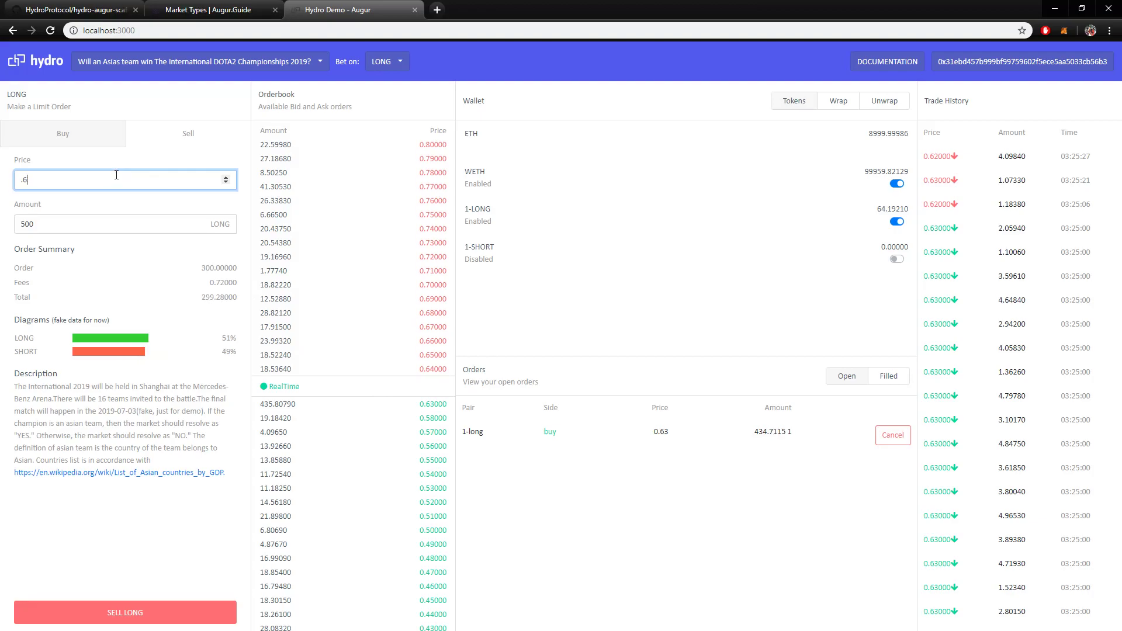
pyautogui.write('4')
pyautogui.moveTo(34, 225); pyautogui.dragTo(21, 228)
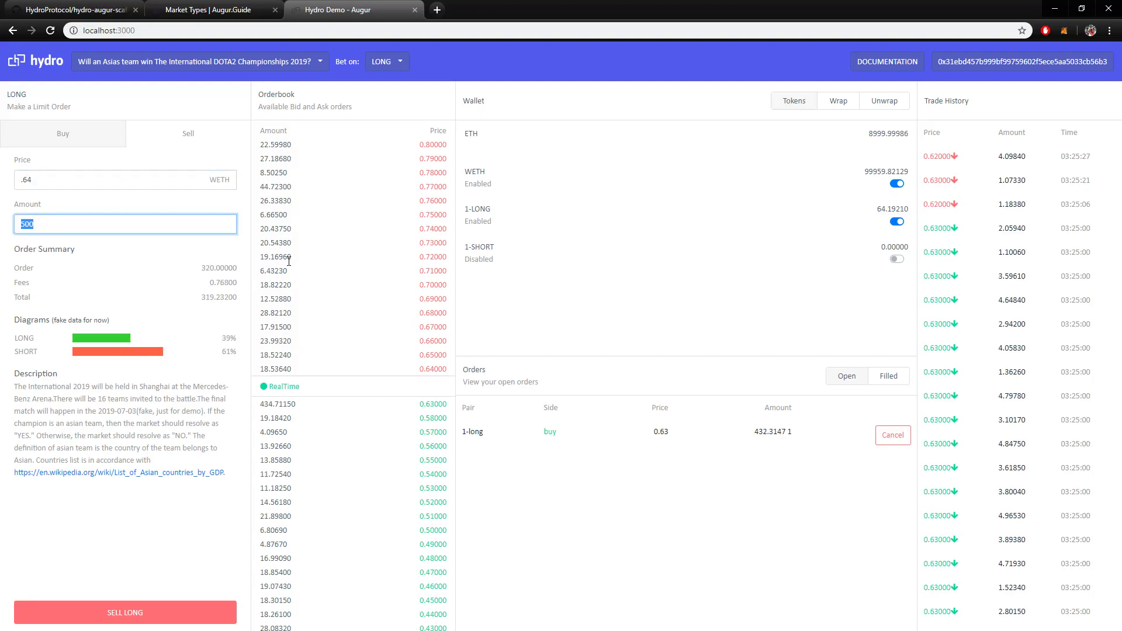
pyautogui.write('60')
pyautogui.click(225, 613)
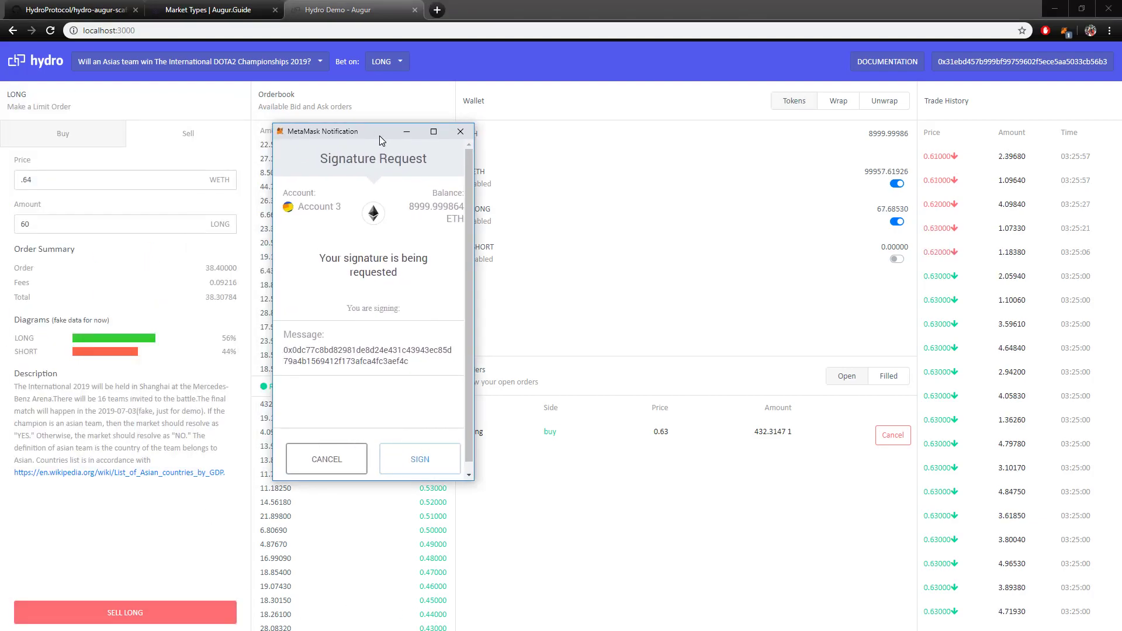
pyautogui.click(409, 466)
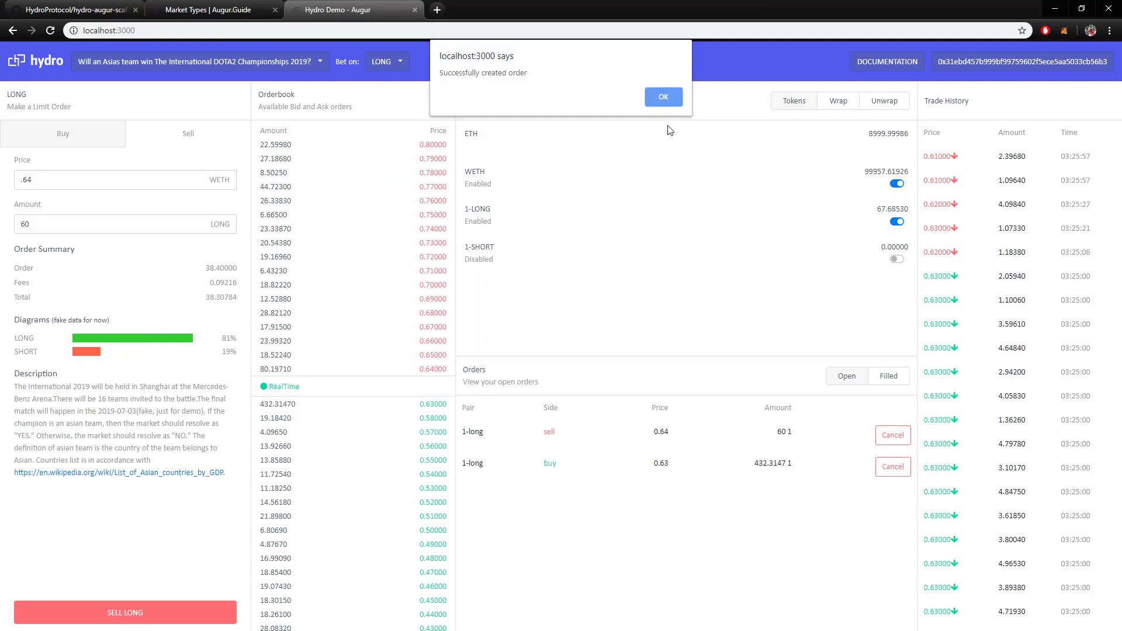
pyautogui.click(666, 108)
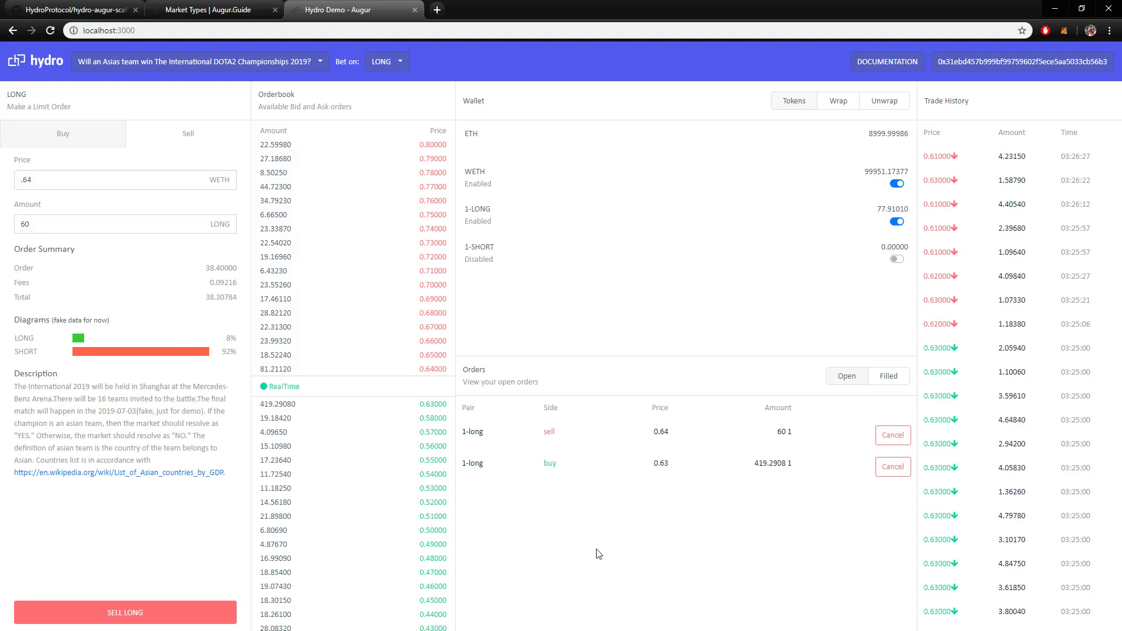
pyautogui.click(888, 377)
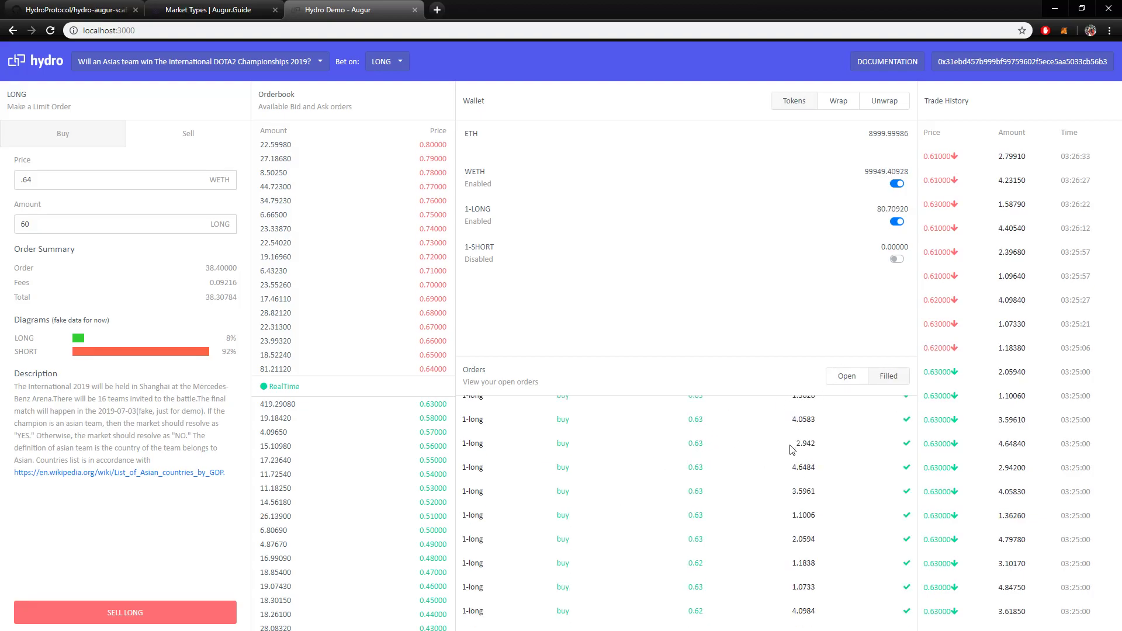
pyautogui.click(836, 381)
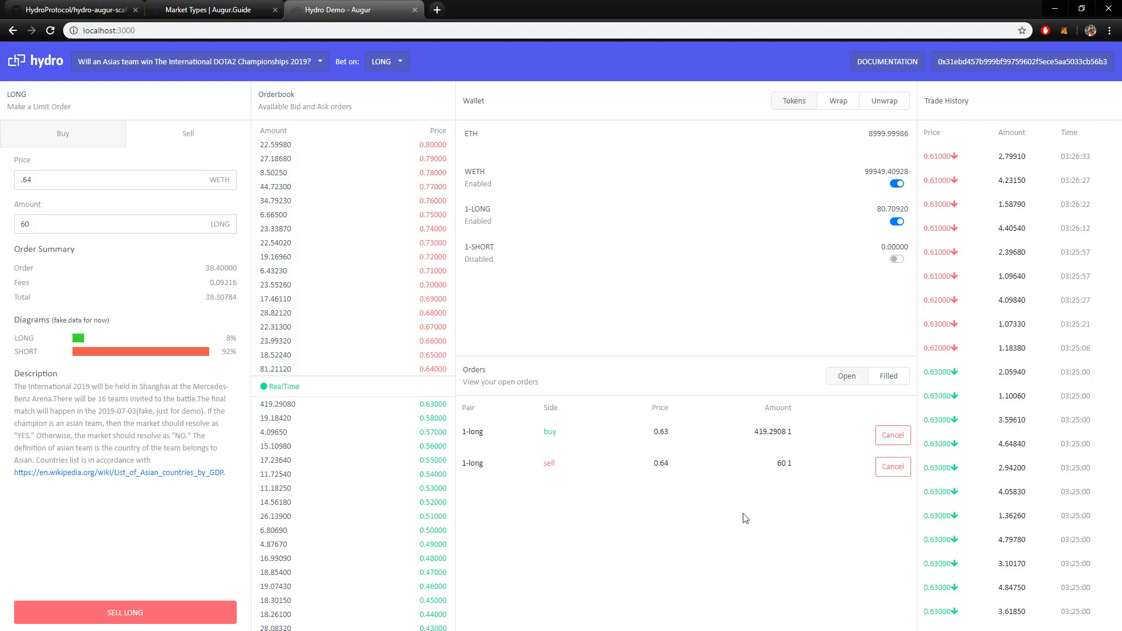